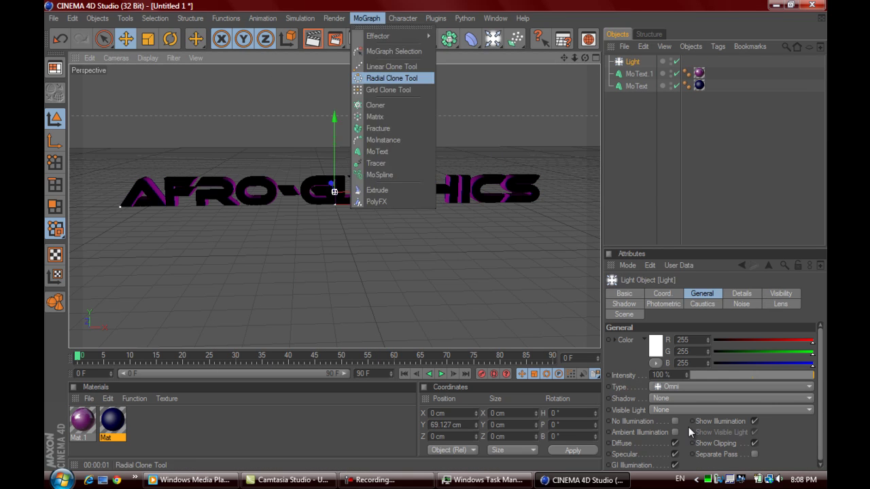
{"action": "left_click", "coordinate": [388, 80]}
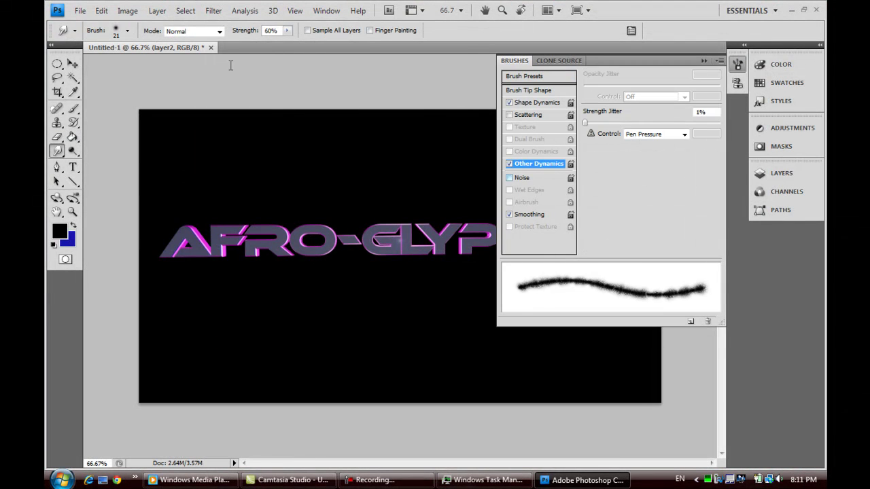
Step: Smudge the upper right edge of the A outward into wisps with a 15 px Smudge brush
{"action": "key", "text": "F5"}
{"action": "key", "text": "z"}
{"action": "left_click", "coordinate": [358, 107]}
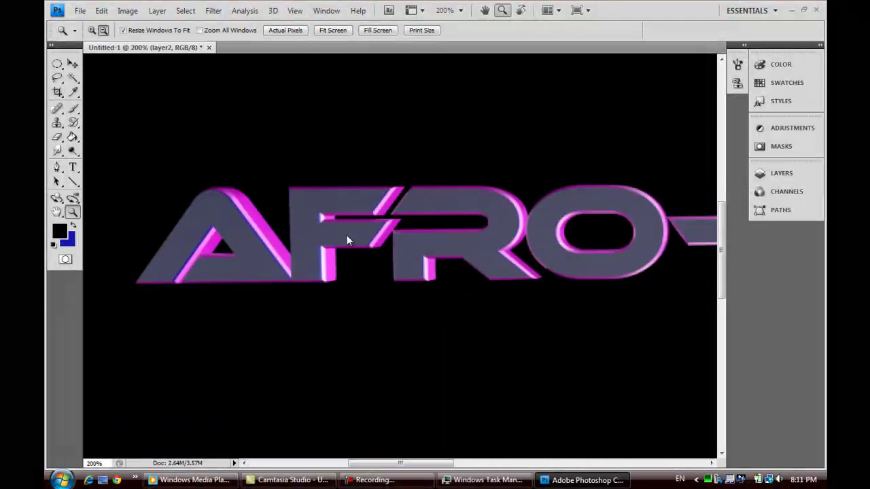
{"action": "key", "text": "r"}
{"action": "mouse_move", "coordinate": [346, 235]}
{"action": "left_mouse_down"}
{"action": "mouse_move", "coordinate": [342, 189]}
{"action": "mouse_move", "coordinate": [363, 94]}
{"action": "left_mouse_up"}
{"action": "key", "text": "Return"}
{"action": "type", "text": "15"}
{"action": "key", "text": "Return"}
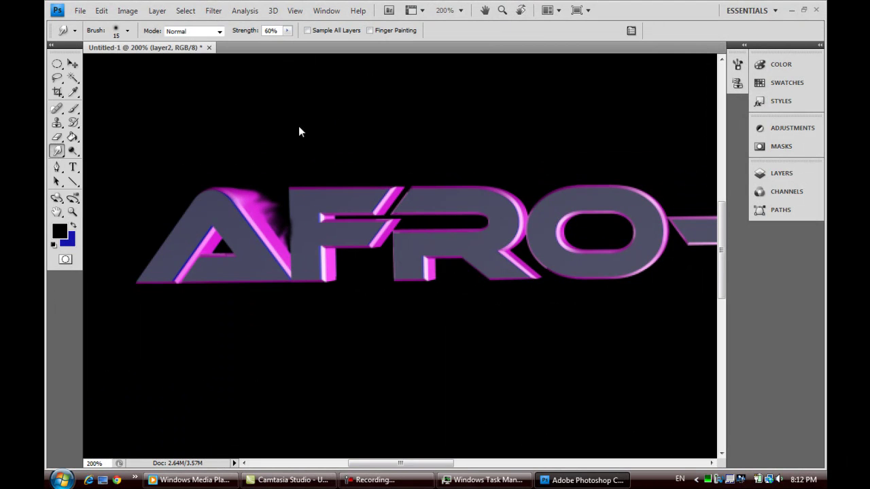
Step: Smudge the upper edges of the F, R and O and the O's inner edge with a 21 px Smudge brush
{"action": "key", "text": "Return"}
{"action": "type", "text": "21"}
{"action": "key", "text": "Return"}
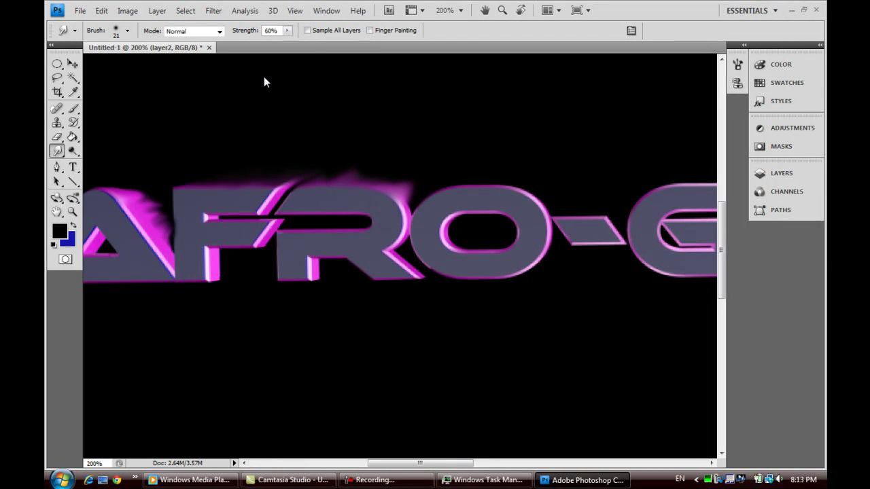
{"action": "key", "text": "e"}
{"action": "right_click", "coordinate": [165, 85]}
{"action": "key", "text": "Escape"}
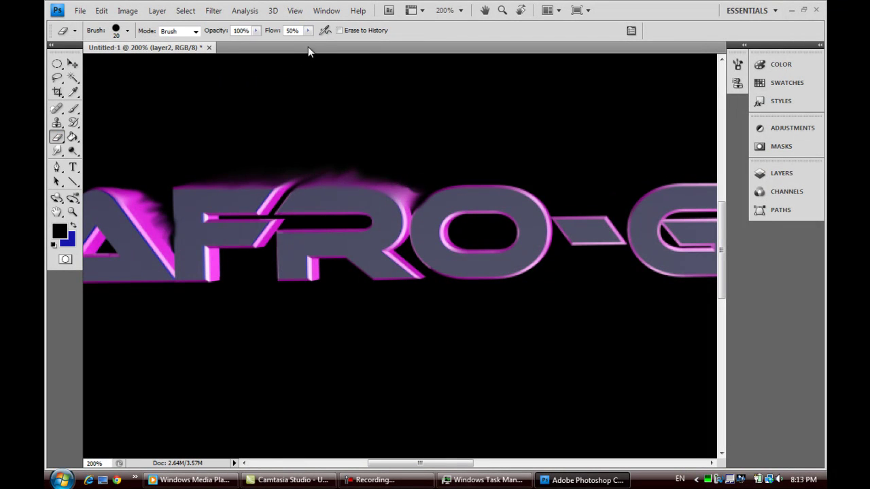
{"action": "key", "text": "r"}
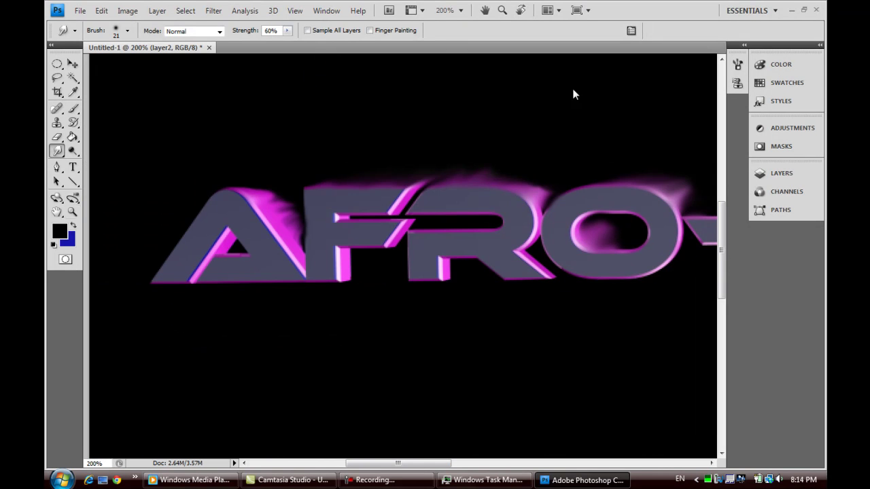
Step: Smudge the lower edges of the F, R and O at 55% strength, reducing the brush to 10 px for the R's leg and the O
{"action": "key", "text": "z"}
{"action": "key", "text": "ctrl+0"}
{"action": "left_click_drag", "start_coordinate": [165, 204], "coordinate": [330, 262]}
{"action": "key", "text": "r"}
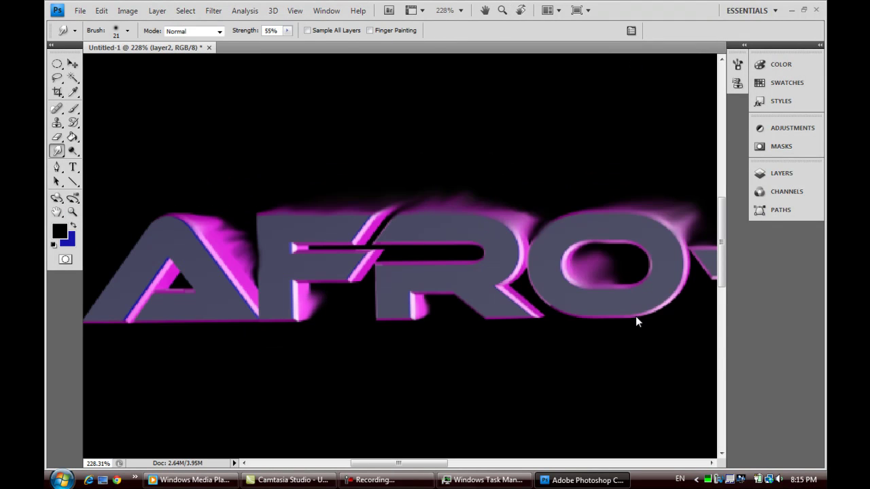
{"action": "scroll", "coordinate": [635, 316], "scroll_direction": "right", "scroll_amount": 3}
{"action": "key", "text": "Return"}
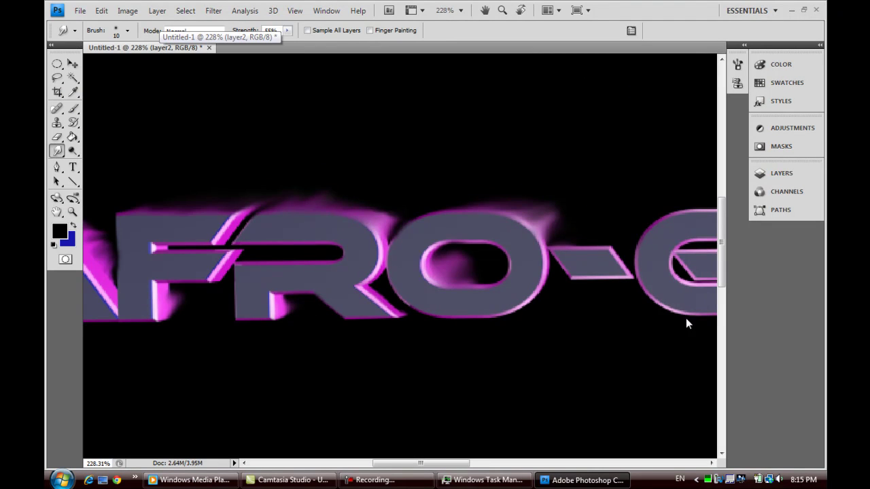
{"action": "scroll", "coordinate": [673, 367], "scroll_direction": "right", "scroll_amount": 4}
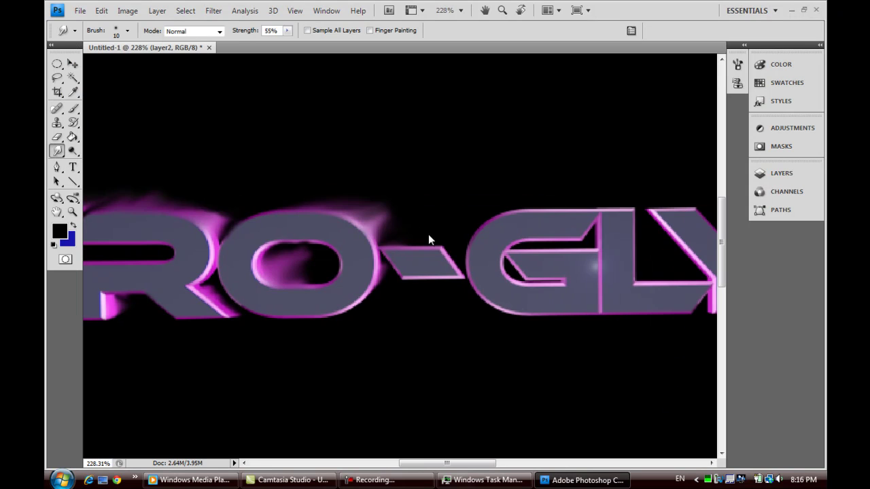
{"action": "scroll", "coordinate": [408, 238], "scroll_direction": "left", "scroll_amount": 5}
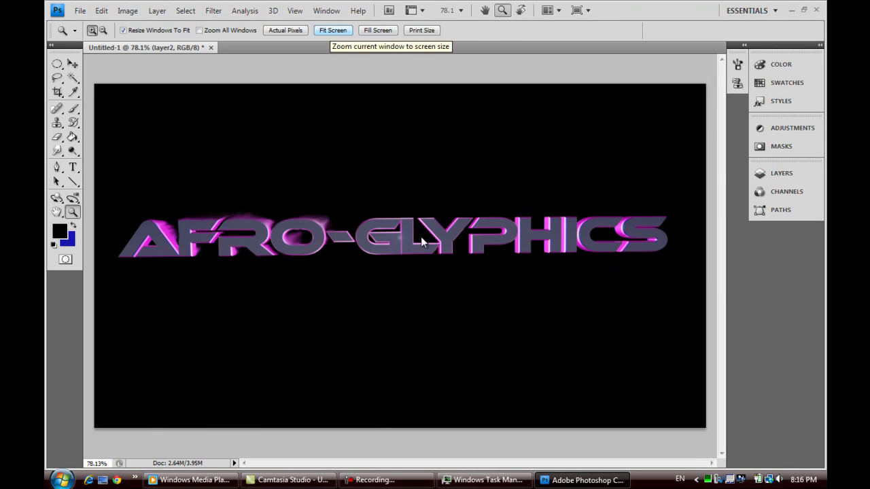
Step: Warp the smudged edges of the AFRO letters with the Liquify filter using a 10 px brush
{"action": "key", "text": "ctrl+shift+x"}
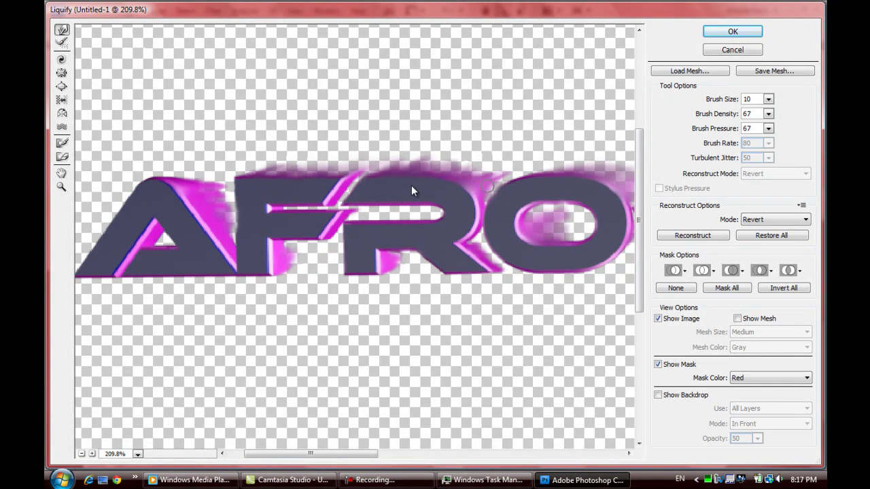
{"action": "scroll", "coordinate": [489, 273], "scroll_direction": "right", "scroll_amount": 3}
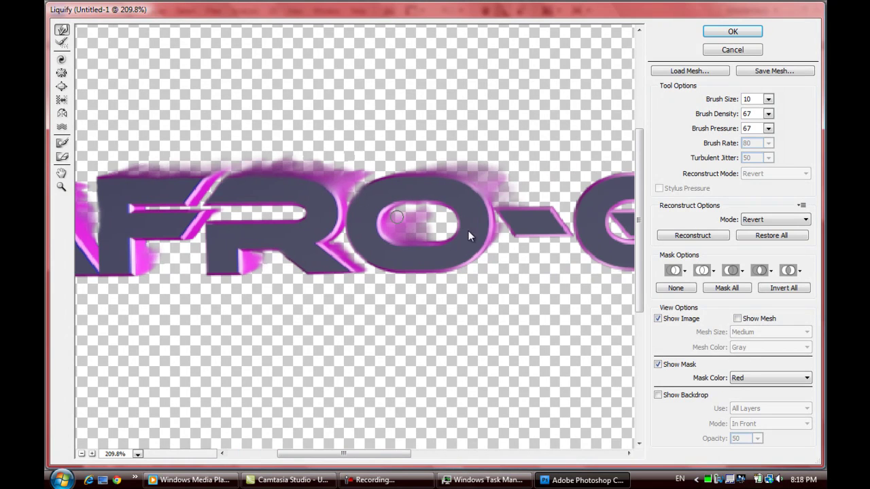
{"action": "scroll", "coordinate": [448, 238], "scroll_direction": "left", "scroll_amount": 3}
{"action": "key", "text": "Return"}
Step: Draw thin paint drips below the F and R with a 2 px Pencil in the slate grey sampled from the letters
{"action": "right_click", "coordinate": [57, 167]}
{"action": "left_click", "coordinate": [73, 109]}
{"action": "left_click_drag", "start_coordinate": [113, 237], "coordinate": [314, 271]}
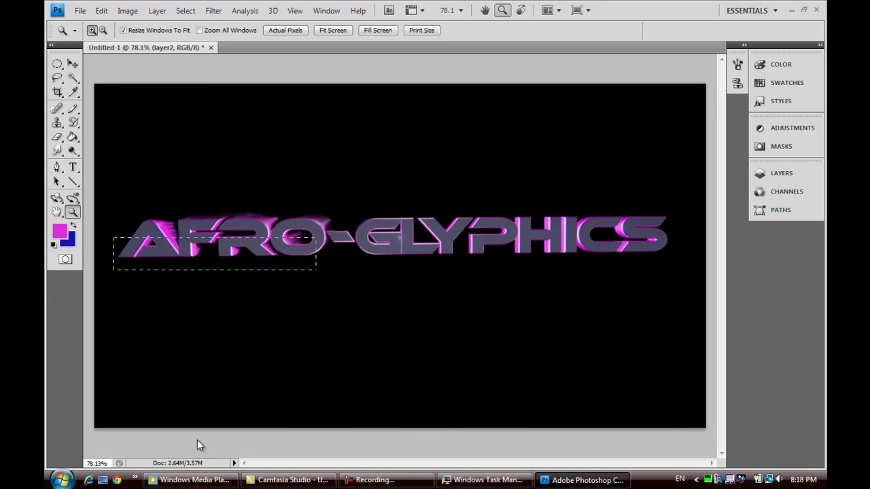
{"action": "right_click", "coordinate": [84, 418]}
{"action": "type", "text": "2"}
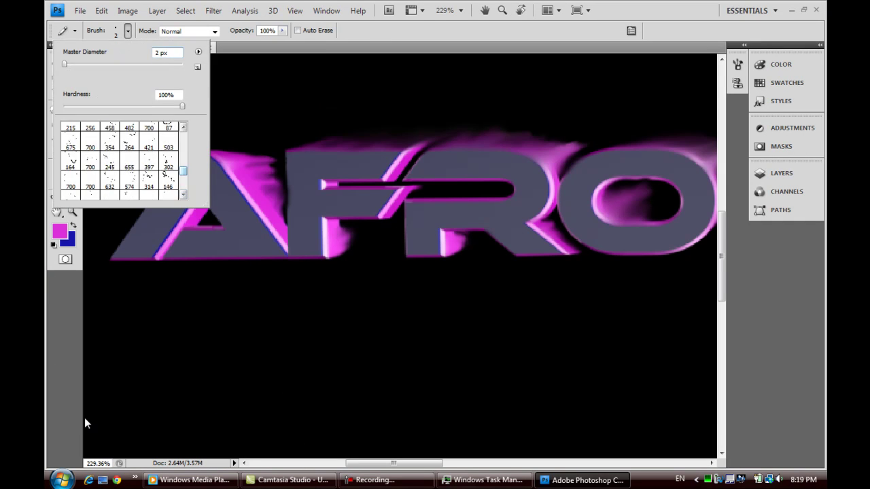
{"action": "key", "text": "Return"}
{"action": "left_click", "coordinate": [254, 214], "text": "alt"}
{"action": "left_click_drag", "start_coordinate": [175, 263], "coordinate": [175, 280]}
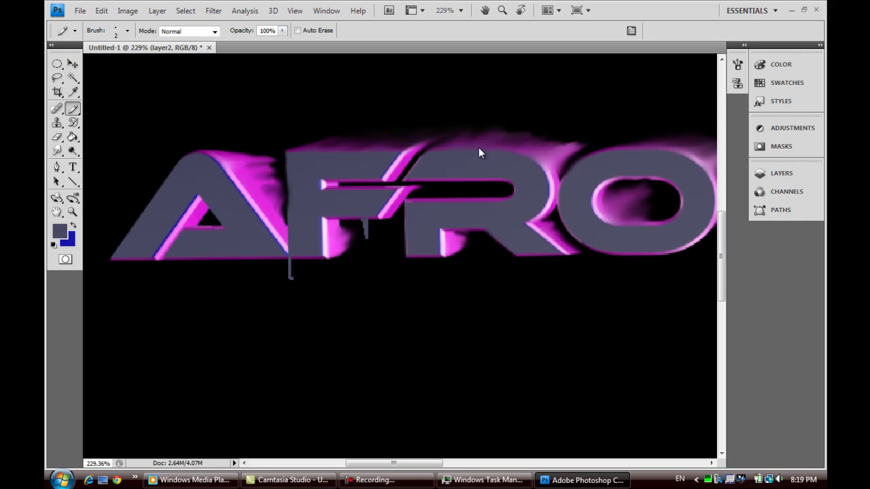
{"action": "scroll", "coordinate": [420, 129], "scroll_direction": "right", "scroll_amount": 2}
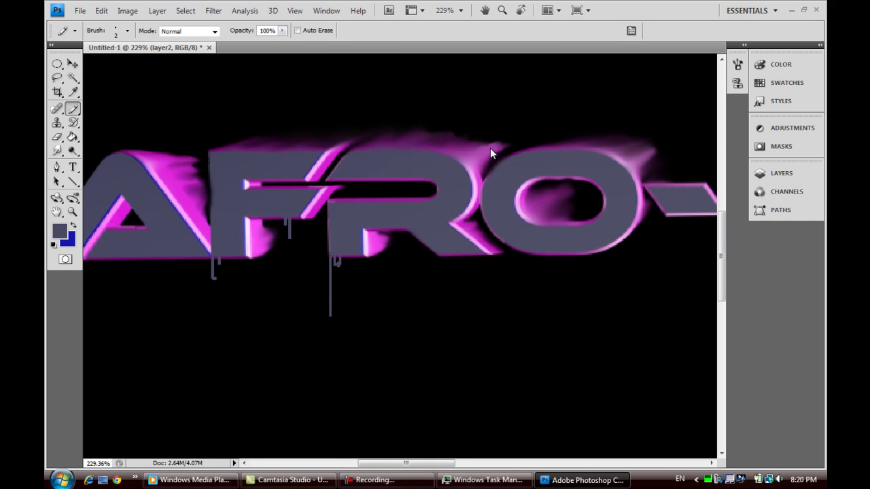
{"action": "scroll", "coordinate": [478, 143], "scroll_direction": "right", "scroll_amount": 4}
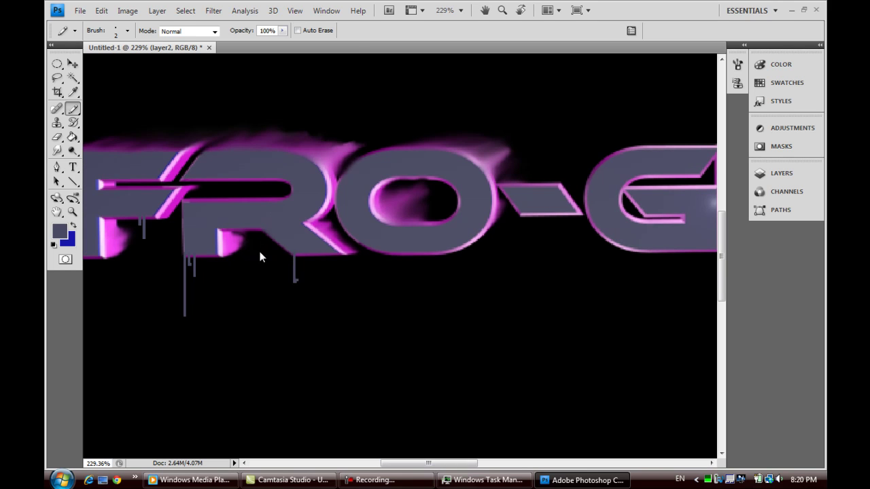
Step: Show the whole image and select the empty layer beneath the lettering
{"action": "key", "text": "b"}
{"action": "key", "text": "shift+b"}
{"action": "key", "text": "z"}
{"action": "scroll", "coordinate": [366, 188], "scroll_direction": "down", "scroll_amount": 5}
{"action": "key", "text": "F7"}
{"action": "key", "text": "alt+bracketleft"}
Step: Load a cloud brush set for the Brush tool
{"action": "key", "text": "b"}
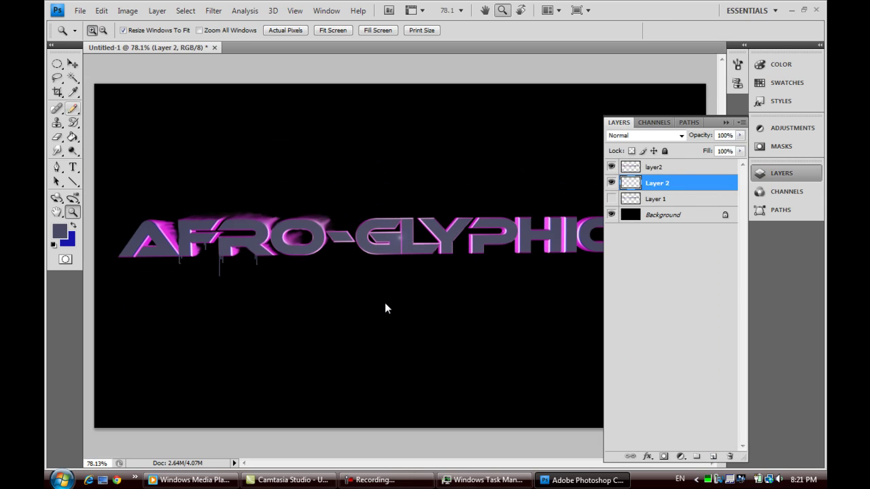
{"action": "key", "text": "Return"}
{"action": "left_click", "coordinate": [197, 51]}
{"action": "left_click", "coordinate": [238, 197]}
{"action": "key", "text": "c"}
{"action": "key", "text": "Return"}
Step: Try out cloud brushes from the set and stamp a large white cloud behind the lettering
{"action": "key", "text": "shift+period"}
{"action": "key", "text": "Return"}
{"action": "left_click", "coordinate": [520, 248]}
{"action": "key", "text": "ctrl+z"}
{"action": "key", "text": "Return"}
{"action": "key", "text": "comma"}
{"action": "key", "text": "Return"}
{"action": "left_click", "coordinate": [521, 249]}
Step: Erase the lower part of the stamped cloud with a 180 px Eraser
{"action": "key", "text": "F7"}
{"action": "key", "text": "e"}
{"action": "key", "text": "Return"}
{"action": "key", "text": "Return"}
{"action": "left_click_drag", "start_coordinate": [133, 374], "coordinate": [672, 384]}
{"action": "key", "text": "shift+2"}
{"action": "key", "text": "shift+5"}
{"action": "mouse_move", "coordinate": [129, 323]}
{"action": "left_mouse_down"}
{"action": "mouse_move", "coordinate": [435, 322]}
{"action": "mouse_move", "coordinate": [577, 311]}
{"action": "left_mouse_up"}
Step: Try painting a soft white glow behind the lettering with a 300 px brush
{"action": "key", "text": "F7"}
{"action": "key", "text": "b"}
{"action": "key", "text": "Return"}
{"action": "key", "text": "Return"}
{"action": "left_click_drag", "start_coordinate": [122, 272], "coordinate": [536, 165]}
{"action": "key", "text": "F7"}
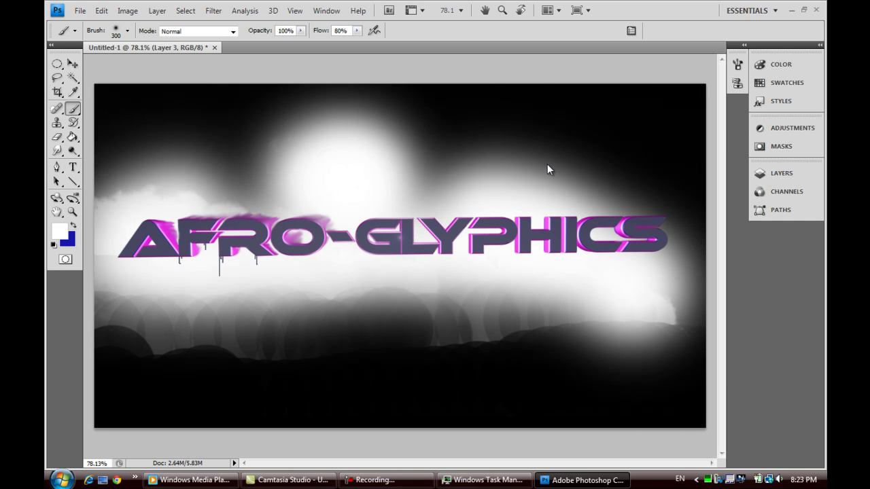
{"action": "key", "text": "F7"}
{"action": "key", "text": "ctrl+z"}
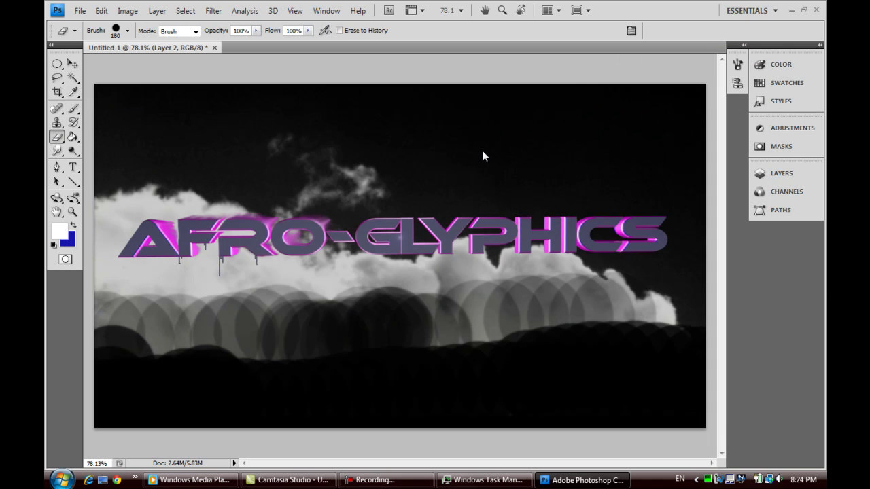
Step: Stamp clouds behind the lettering on Layer 4 with the 2500 px and 2363 px cloud brushes and add an Outer Glow
{"action": "key", "text": "F7"}
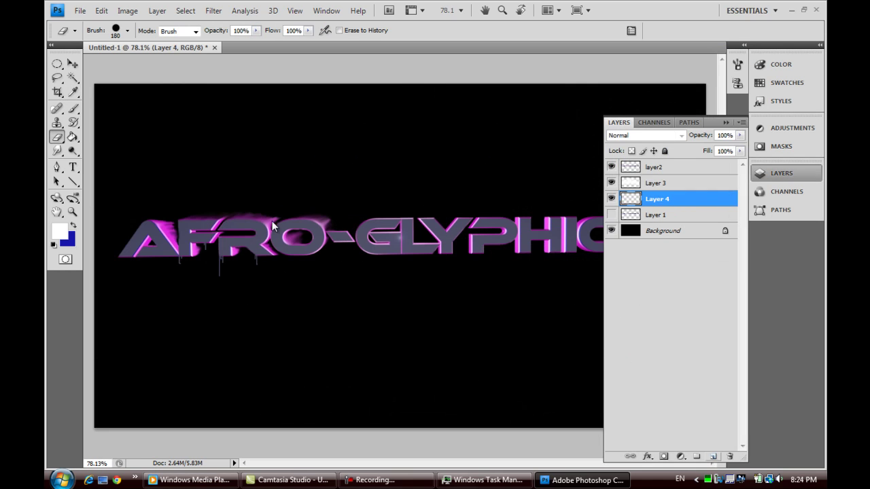
{"action": "key", "text": "b"}
{"action": "key", "text": "Return"}
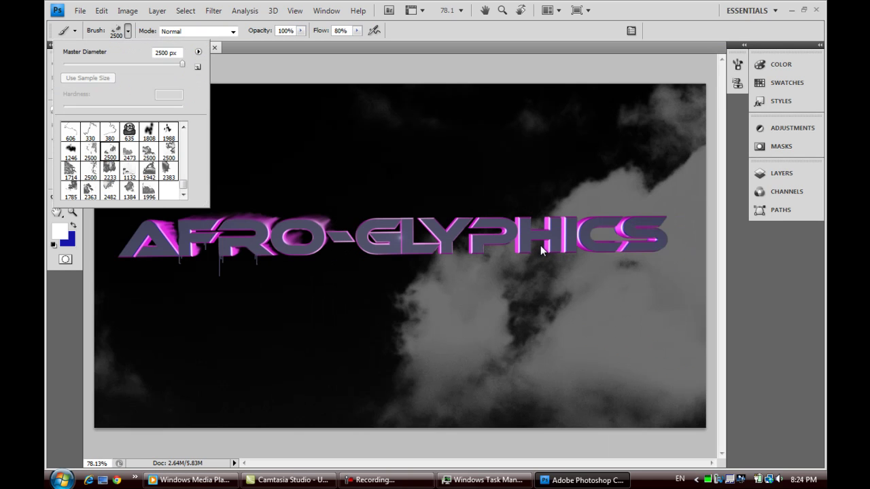
{"action": "key", "text": "Return"}
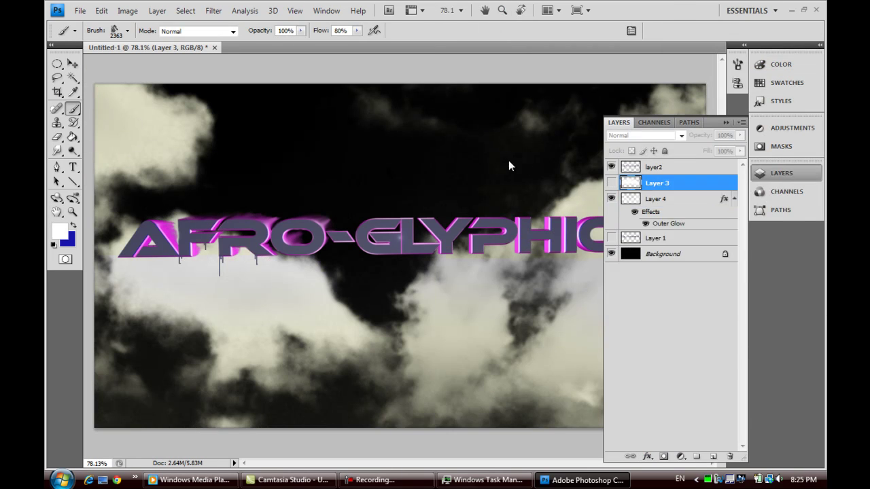
Step: Delete the hidden Layer 3 and add a new layer above Layer 1
{"action": "key", "text": "Delete"}
{"action": "key", "text": "alt+bracketleft"}
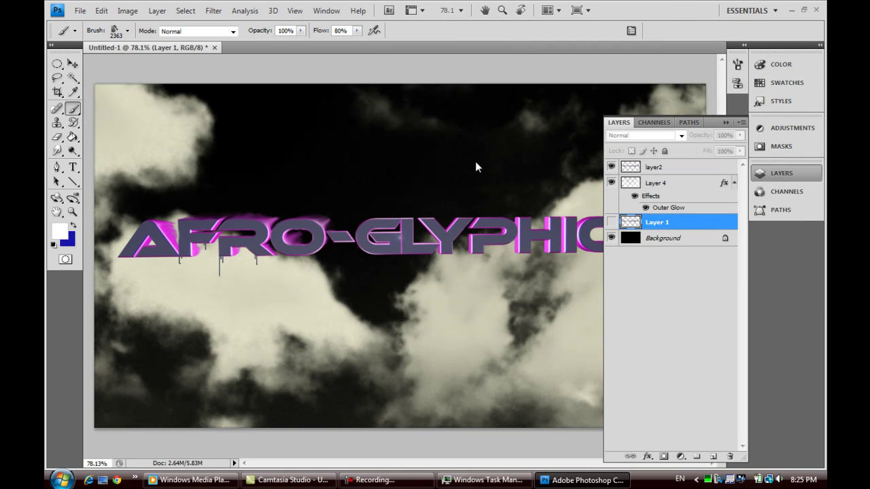
{"action": "key", "text": "ctrl+shift+alt+n"}
Step: Load another brush set, choose a 675 px smoke brush and test it over the lettering
{"action": "key", "text": "Return"}
{"action": "left_click", "coordinate": [198, 52]}
{"action": "left_click", "coordinate": [244, 204]}
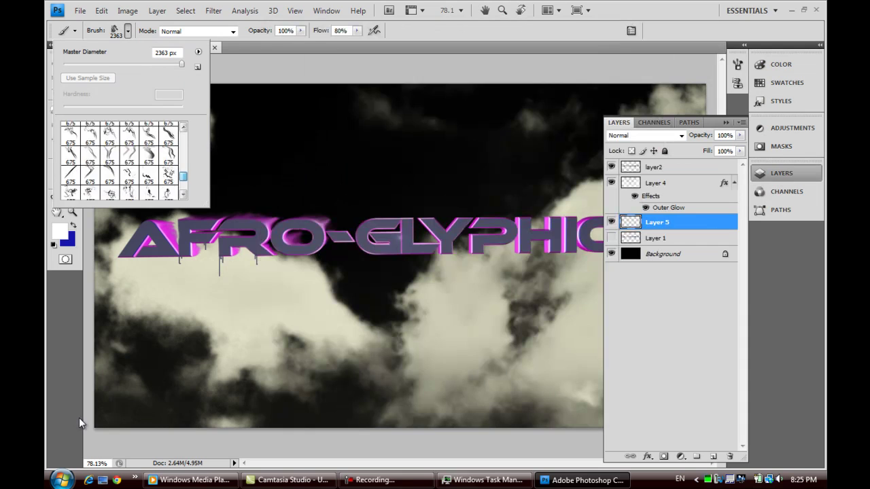
{"action": "left_click", "coordinate": [130, 137]}
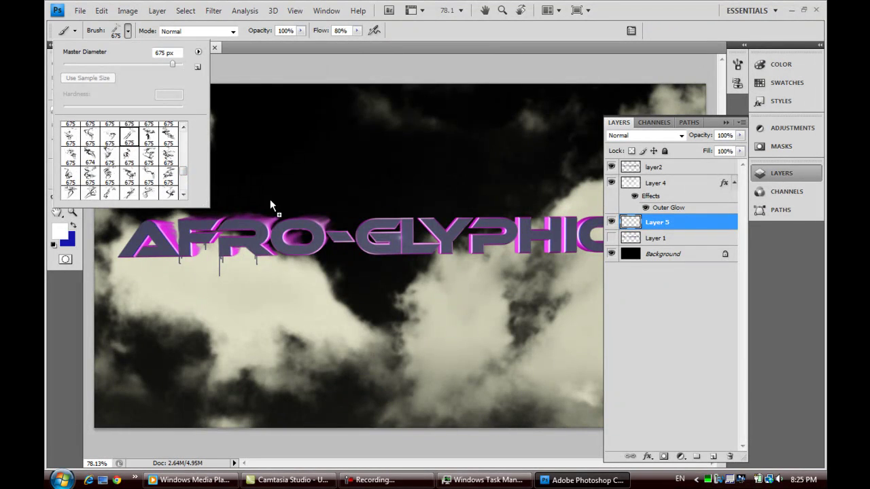
{"action": "left_click", "coordinate": [269, 199]}
{"action": "key", "text": "ctrl+z"}
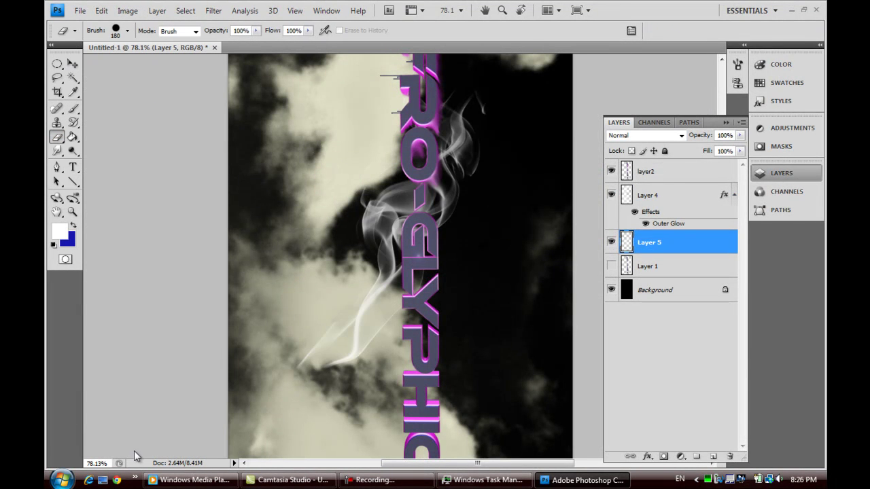
Step: Stamp white 675 px smoke brushes along the lettering on Layer 5 with the canvas rotated to portrait
{"action": "key", "text": "z"}
{"action": "key", "text": "ctrl+0"}
{"action": "key", "text": "e"}
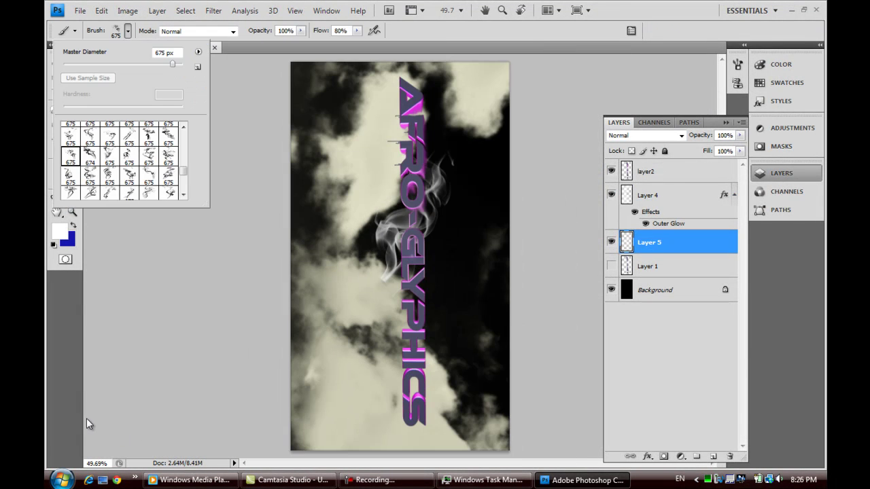
{"action": "key", "text": "Return"}
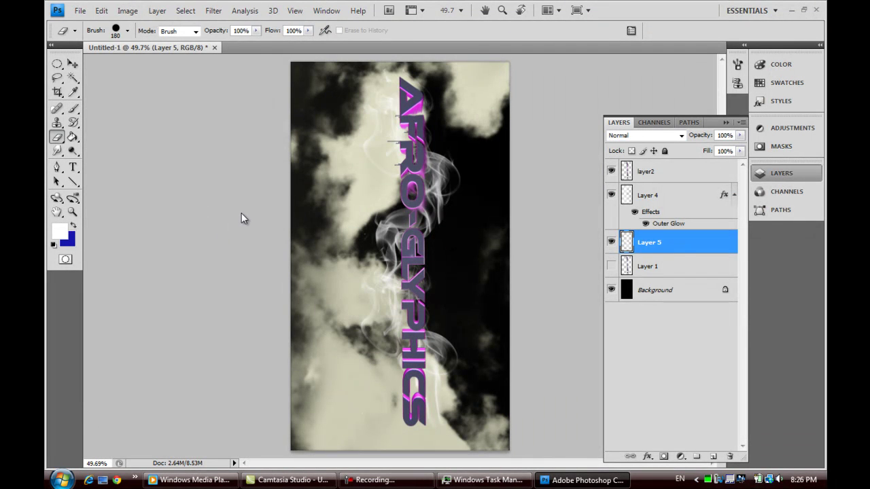
Step: Add a new layer and paint purple #7c159a over the smoke around AFRO with a soft 300 px brush
{"action": "key", "text": "ctrl+shift+alt+n"}
{"action": "key", "text": "b"}
{"action": "key", "text": "Return"}
{"action": "type", "text": "300"}
{"action": "key", "text": "Return"}
{"action": "left_click", "coordinate": [60, 231]}
{"action": "left_click", "coordinate": [371, 178]}
{"action": "left_click", "coordinate": [466, 136]}
{"action": "left_click_drag", "start_coordinate": [299, 201], "coordinate": [340, 197]}
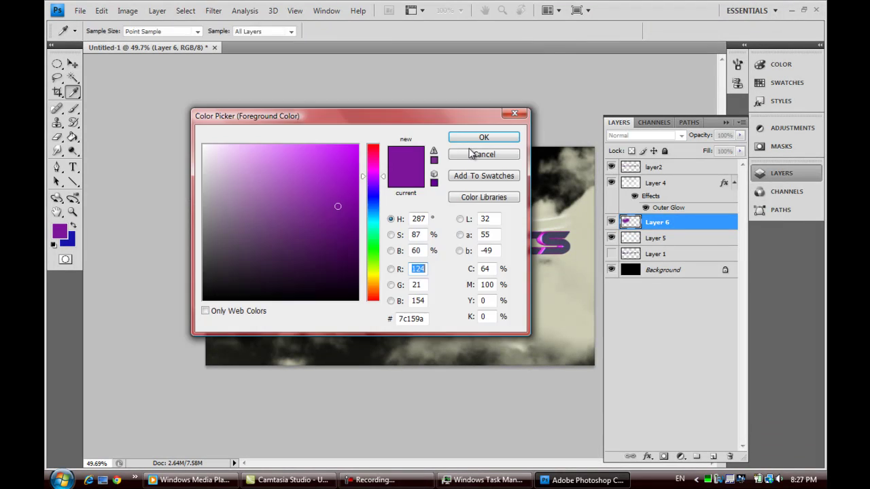
Step: Change the foreground colour and paint blue to green tones over the smoke around the middle of the lettering
{"action": "key", "text": "alt+Tab"}
{"action": "key", "text": "alt+Tab"}
{"action": "left_click", "coordinate": [60, 231]}
{"action": "left_click", "coordinate": [483, 137]}
{"action": "left_click_drag", "start_coordinate": [366, 258], "coordinate": [503, 258]}
Step: Choose a yellow foreground colour and paint it over the smoke above the last letters
{"action": "left_click", "coordinate": [60, 231]}
{"action": "left_click", "coordinate": [340, 177]}
{"action": "left_click", "coordinate": [509, 134]}
{"action": "left_click", "coordinate": [60, 231]}
{"action": "left_click", "coordinate": [344, 165]}
{"action": "left_click", "coordinate": [483, 137]}
{"action": "left_click_drag", "start_coordinate": [469, 217], "coordinate": [537, 204]}
Step: Change the blend mode of the painted colour layer to tint the smoke, and set the foreground colour to dark purple
{"action": "left_click", "coordinate": [644, 135]}
{"action": "left_click", "coordinate": [645, 418]}
{"action": "left_click", "coordinate": [60, 231]}
{"action": "left_click", "coordinate": [381, 175]}
{"action": "left_click", "coordinate": [331, 210]}
{"action": "left_click", "coordinate": [483, 136]}
{"action": "left_click", "coordinate": [644, 135]}
{"action": "left_click", "coordinate": [646, 136]}
{"action": "left_click", "coordinate": [644, 135]}
{"action": "left_click", "coordinate": [641, 351]}
Step: Reduce the opacity of the cloud layer, Layer 4, to 78%
{"action": "left_click", "coordinate": [657, 182]}
{"action": "left_click", "coordinate": [740, 135]}
{"action": "left_click_drag", "start_coordinate": [736, 148], "coordinate": [730, 148]}
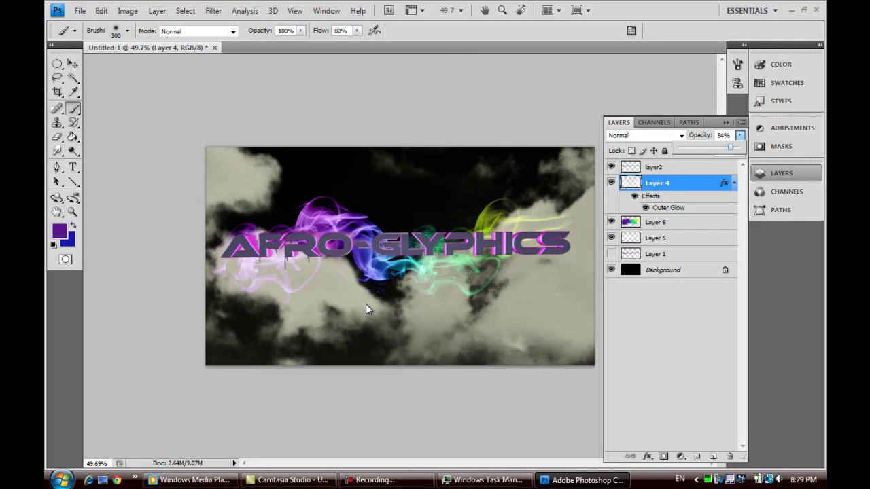
Step: Try merging the colour and smoke layers, Layer 6 and Layer 5, into the Background
{"action": "key", "text": "alt+bracketleft"}
{"action": "key", "text": "shift+alt+bracketleft"}
{"action": "right_click", "coordinate": [657, 222]}
{"action": "key", "text": "ctrl+e"}
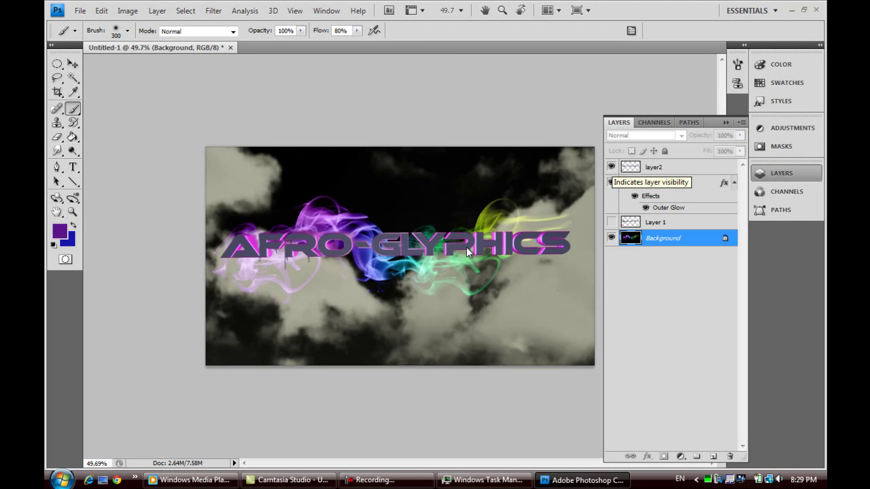
{"action": "key", "text": "ctrl+alt+z"}
{"action": "key", "text": "ctrl+alt+z"}
{"action": "key", "text": "ctrl+alt+z"}
{"action": "key", "text": "ctrl+alt+z"}
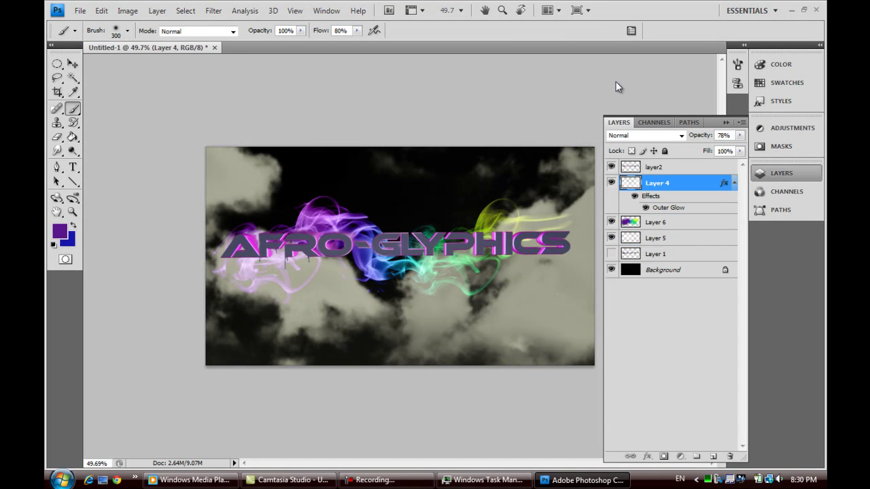
Step: Create a layer group beneath the cloud layer and move Layer 6 and Layer 5 into it
{"action": "key", "text": "ctrl+shift+z"}
{"action": "key", "text": "ctrl+shift+z"}
{"action": "key", "text": "ctrl+shift+z"}
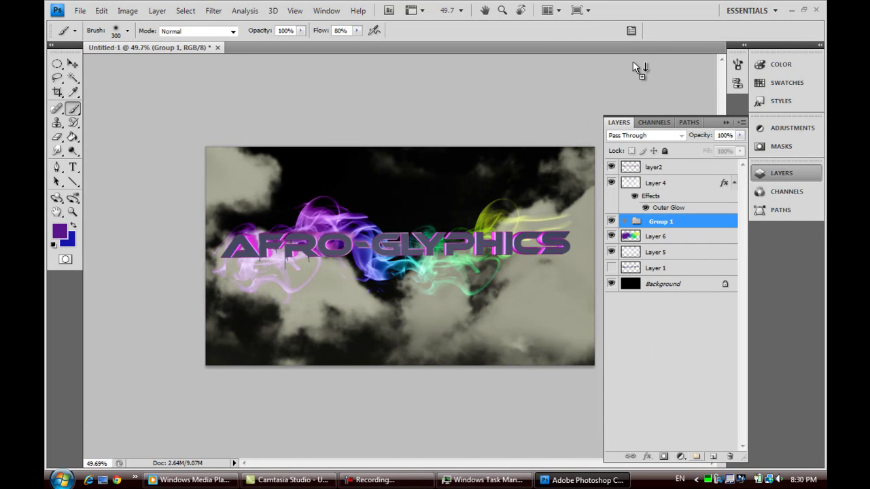
{"action": "key", "text": "ctrl+shift+z"}
{"action": "key", "text": "ctrl+shift+z"}
{"action": "key", "text": "ctrl+shift+z"}
{"action": "key", "text": "ctrl+shift+z"}
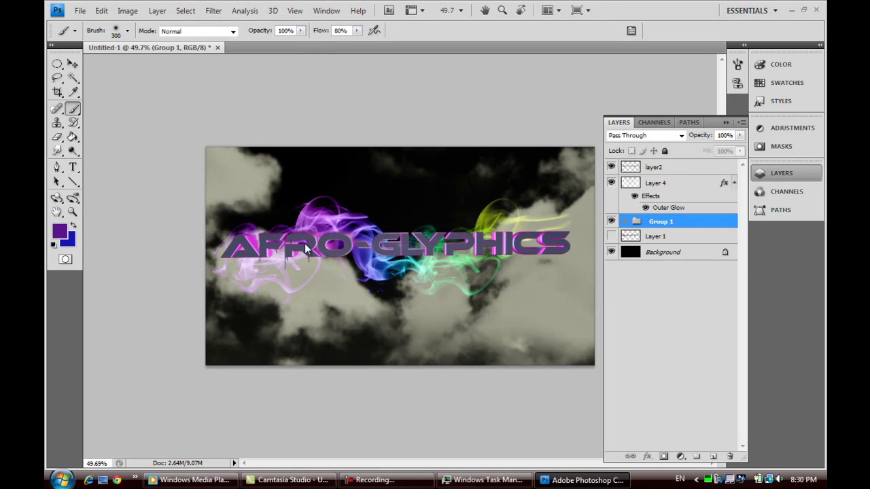
Step: Step forward through the undone layer changes in the history
{"action": "key", "text": "ctrl+shift+z"}
{"action": "key", "text": "ctrl+shift+z"}
{"action": "key", "text": "ctrl+shift+z"}
{"action": "key", "text": "ctrl+shift+z"}
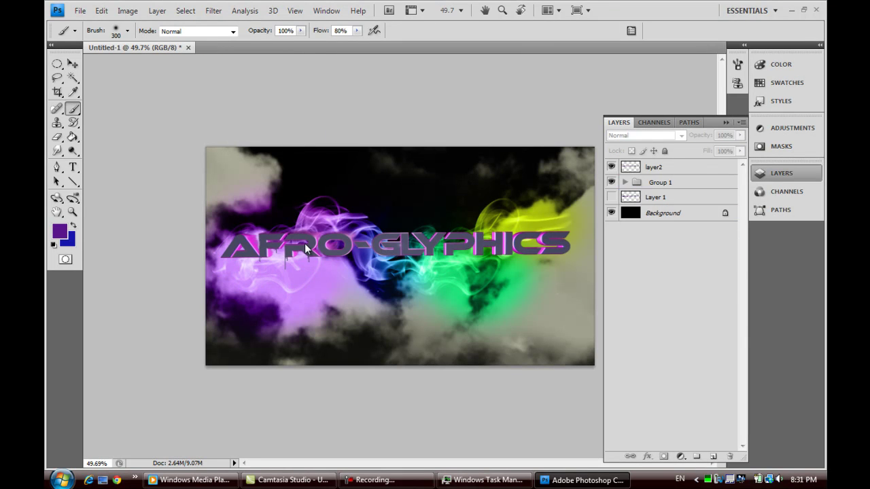
Step: Rotate the whole canvas 90° clockwise
{"action": "key", "text": "alt+f"}
{"action": "key", "text": "Right"}
{"action": "key", "text": "Right"}
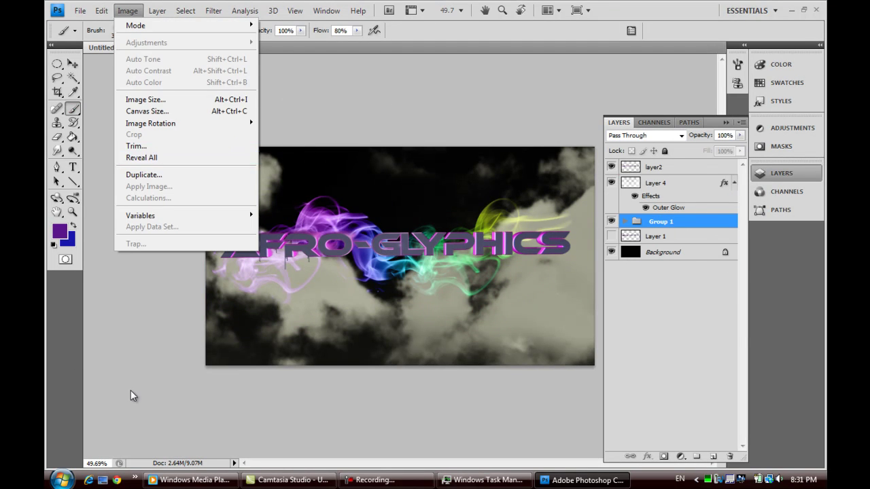
{"action": "key", "text": "Down"}
{"action": "key", "text": "Down"}
{"action": "key", "text": "Down"}
{"action": "key", "text": "Down"}
{"action": "key", "text": "Down"}
{"action": "key", "text": "Down"}
{"action": "key", "text": "Down"}
{"action": "key", "text": "Right"}
{"action": "key", "text": "Down"}
{"action": "key", "text": "Return"}
Step: Choose the 655 px lightning brush tip, add a new layer above Group 1 and stamp a white bolt beside the lettering
{"action": "right_click", "coordinate": [330, 200]}
{"action": "type", "text": "655"}
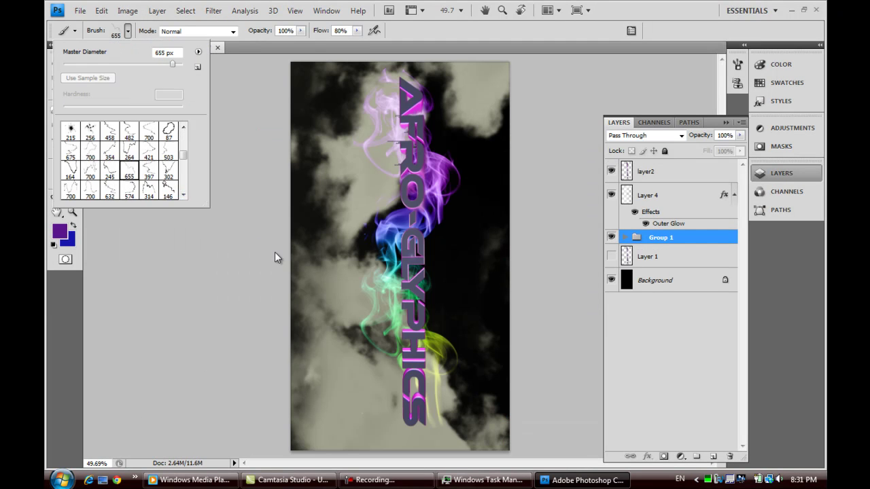
{"action": "key", "text": "Return"}
{"action": "key", "text": "ctrl+shift+alt+n"}
{"action": "key", "text": "x"}
{"action": "left_click", "coordinate": [449, 195]}
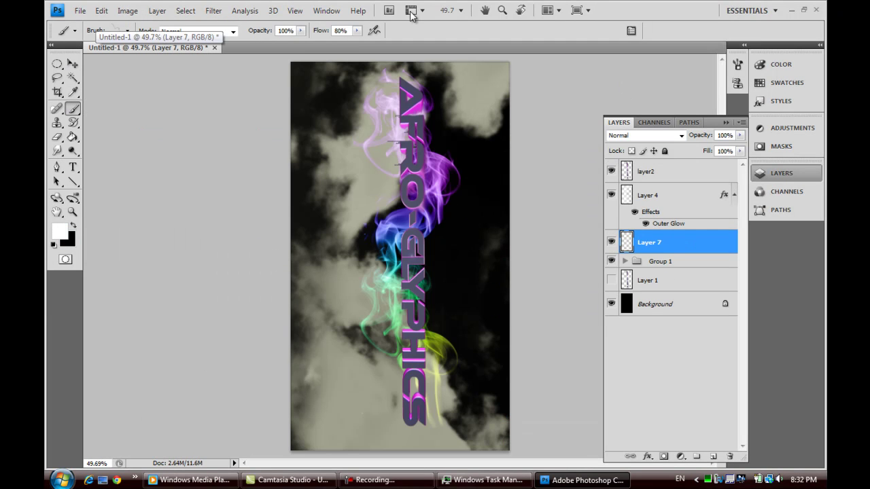
Step: Stamp more white lightning bolts on Layer 7 along the lettering, including one with the 146 px brush tip
{"action": "right_click", "coordinate": [321, 81]}
{"action": "left_click", "coordinate": [322, 149]}
{"action": "right_click", "coordinate": [322, 148]}
{"action": "type", "text": "146"}
{"action": "key", "text": "Return"}
{"action": "left_click", "coordinate": [323, 148]}
{"action": "right_click", "coordinate": [323, 148]}
{"action": "left_click", "coordinate": [323, 149]}
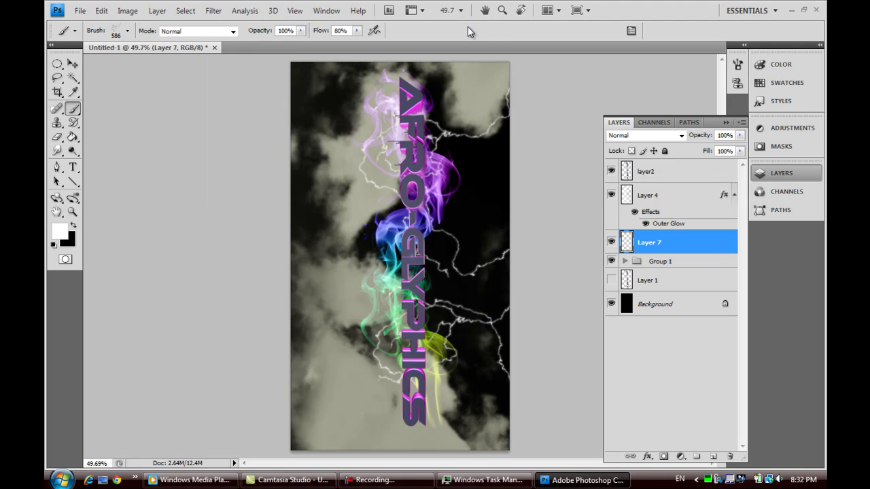
Step: Stamp another lightning bolt near the middle of the lettering and rotate the canvas 90° counter-clockwise
{"action": "left_click", "coordinate": [127, 30]}
{"action": "left_click", "coordinate": [407, 258]}
{"action": "left_click", "coordinate": [127, 11]}
{"action": "left_click", "coordinate": [285, 143]}
Step: Apply a multicolour rainbow Gradient Overlay ending in orange at 91% to the lightning on Layer 7
{"action": "key", "text": "e"}
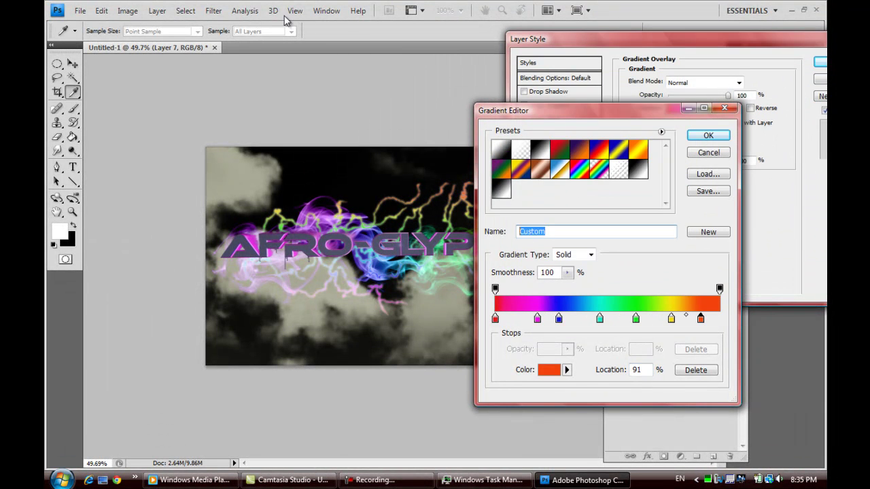
{"action": "key", "text": "Return"}
{"action": "key", "text": "Return"}
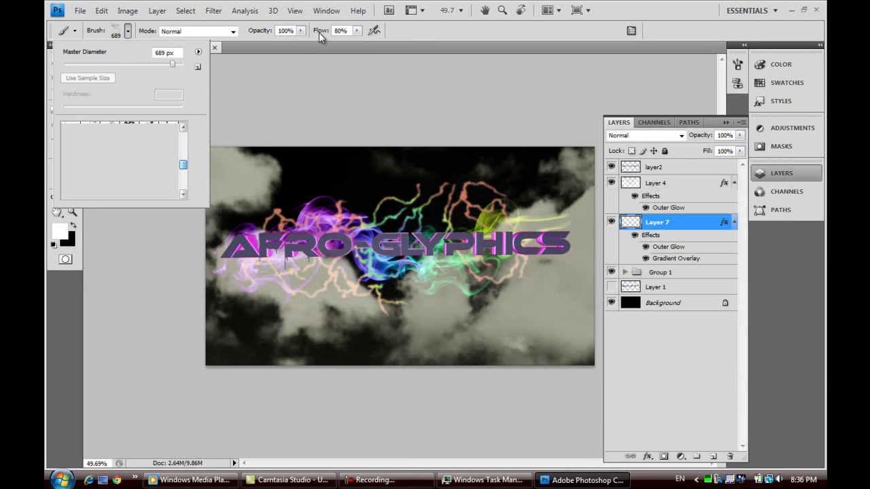
Step: Draw thin dark grey paint drips beneath AFRO with the 2 px Pencil, using a new layer above Layer 7 and layer2
{"action": "key", "text": "z"}
{"action": "left_click_drag", "start_coordinate": [278, 175], "coordinate": [297, 237]}
{"action": "key", "text": "b"}
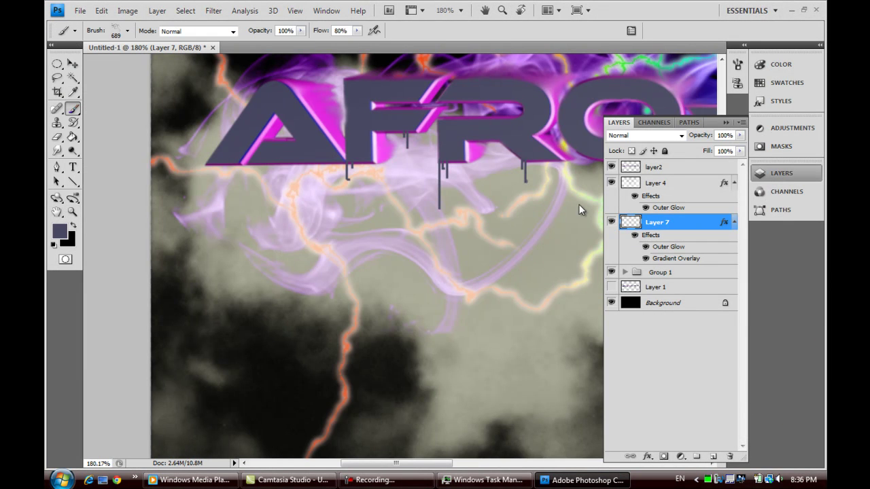
{"action": "key", "text": "shift+b"}
{"action": "key", "text": "ctrl+shift+alt+n"}
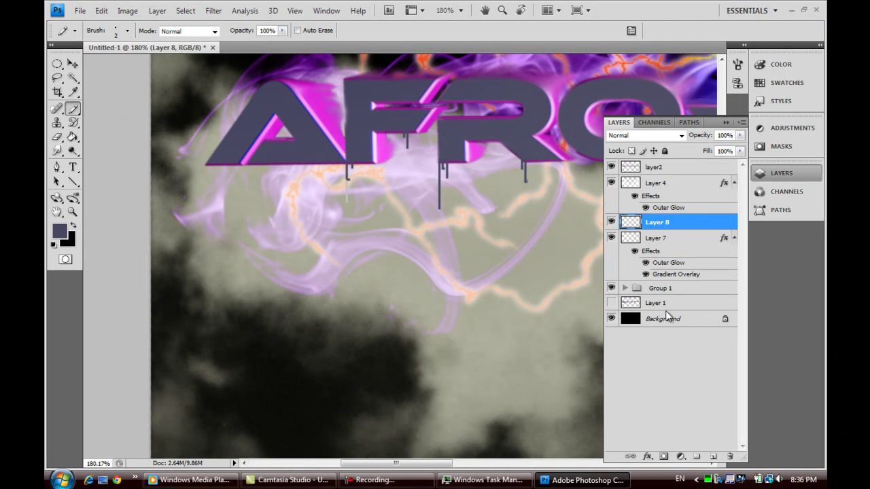
{"action": "key", "text": "alt+period"}
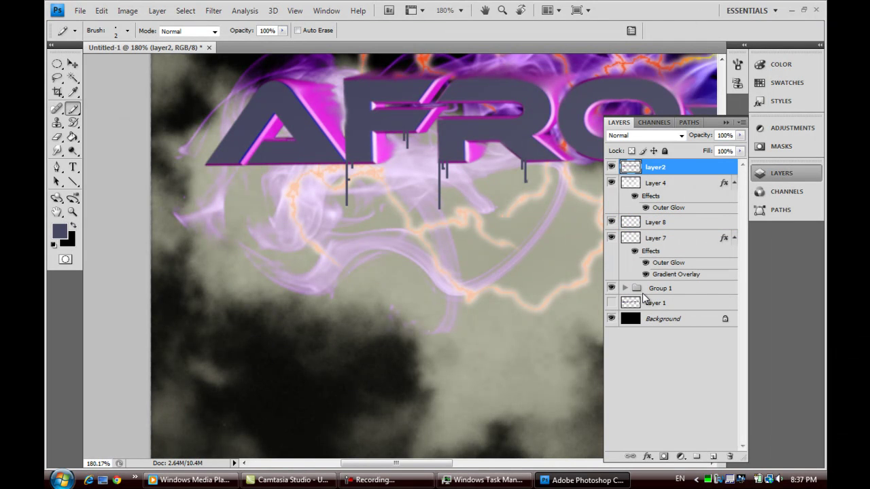
{"action": "key", "text": "Tab"}
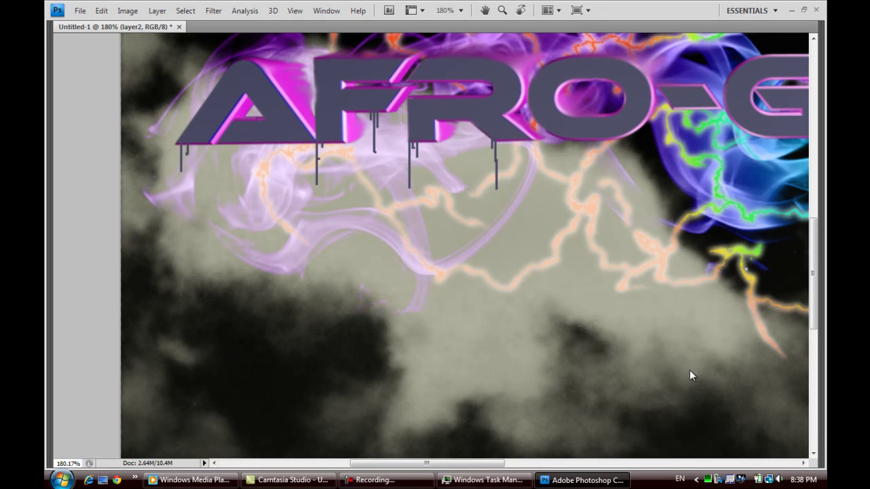
Step: Place the moon image over the artwork at 51.3% scale and rasterize its layer
{"action": "scroll", "coordinate": [689, 369], "scroll_direction": "up", "scroll_amount": 3}
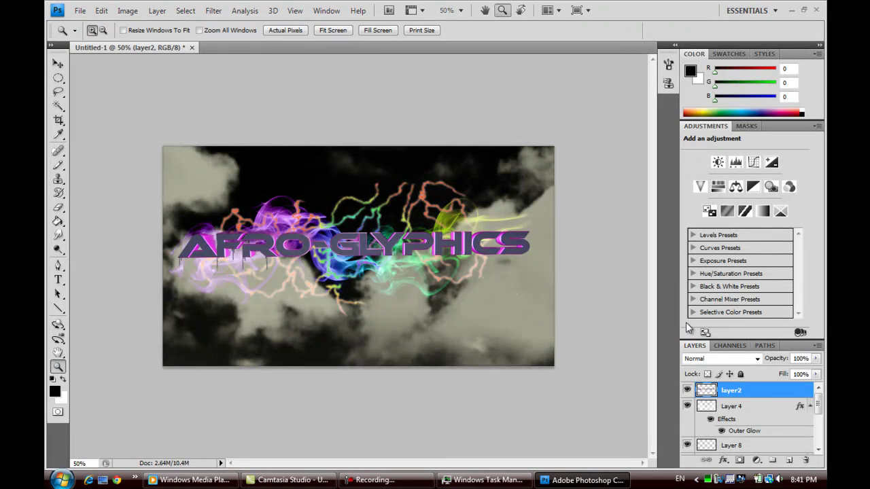
{"action": "left_click", "coordinate": [333, 30]}
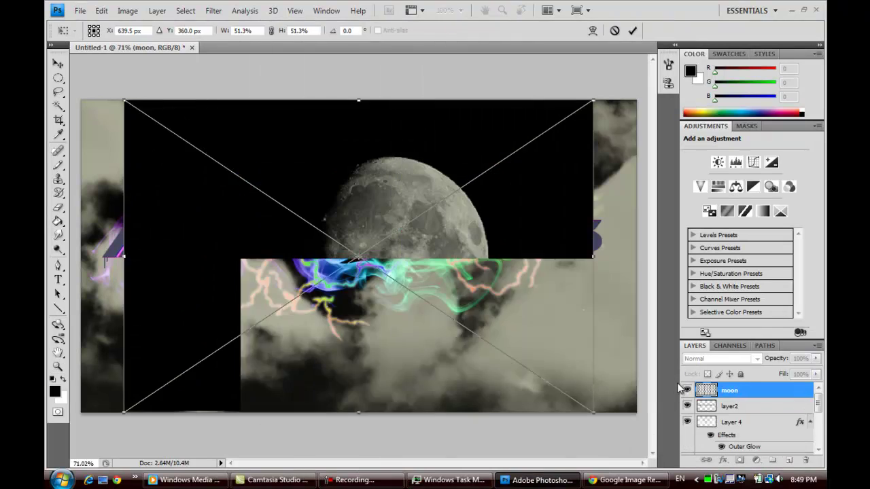
{"action": "key", "text": "Return"}
{"action": "right_click", "coordinate": [766, 390]}
{"action": "left_click", "coordinate": [660, 210]}
Step: Select the black background around the moon with the Magic Wand, delete it and deselect
{"action": "key", "text": "w"}
{"action": "left_click", "coordinate": [204, 136]}
{"action": "key", "text": "Delete"}
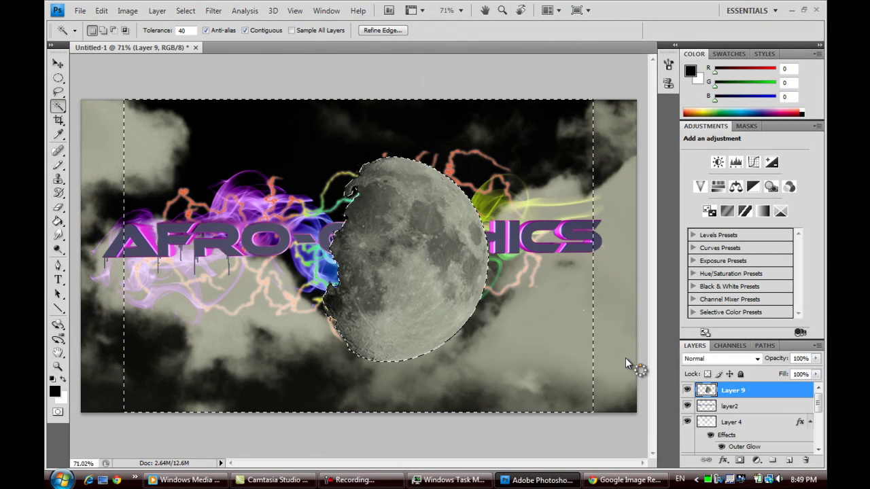
{"action": "key", "text": "v"}
{"action": "key", "text": "ctrl+d"}
Step: Move the moon into the upper-left corner of the canvas and scale it down
{"action": "left_click_drag", "start_coordinate": [411, 259], "coordinate": [306, 190]}
{"action": "left_click", "coordinate": [101, 10]}
{"action": "left_click", "coordinate": [156, 225]}
{"action": "key", "text": "Return"}
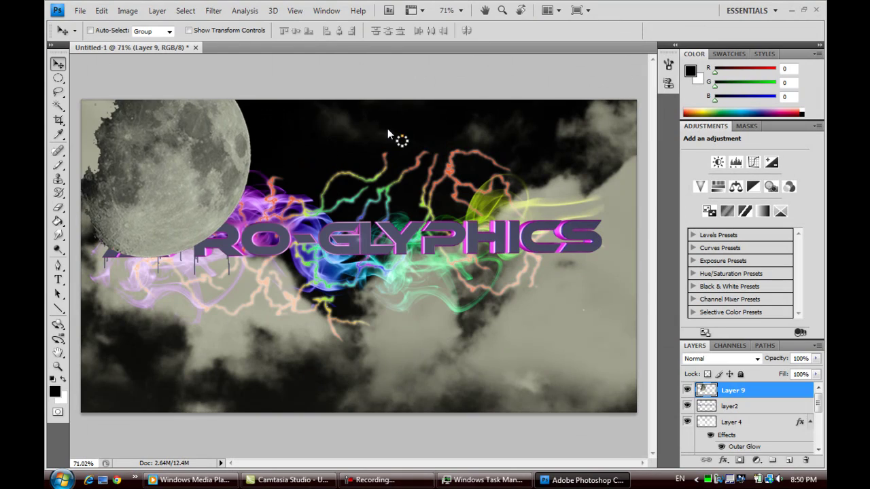
{"action": "key", "text": "ctrl+t"}
{"action": "left_click_drag", "start_coordinate": [383, 127], "coordinate": [342, 102]}
{"action": "key", "text": "Return"}
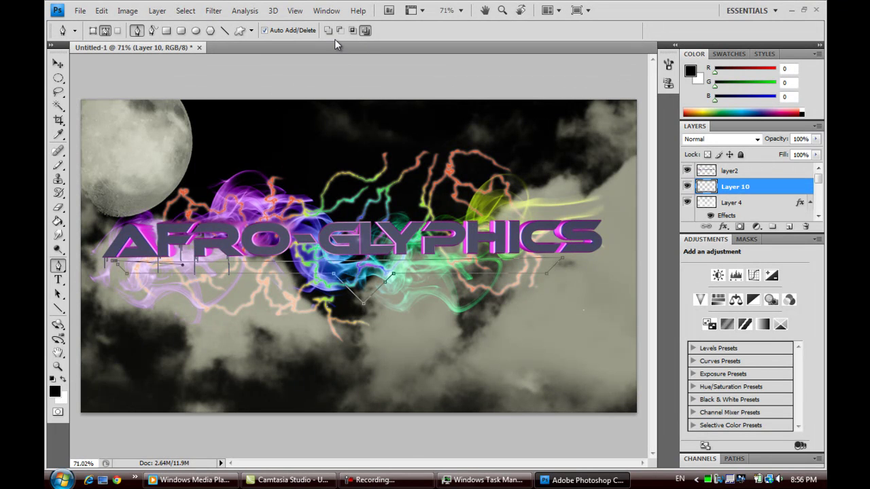
Step: Undo the last anchor of the banner path and fill the path beneath the lettering with white on Layer 10
{"action": "key", "text": "ctrl+alt+z"}
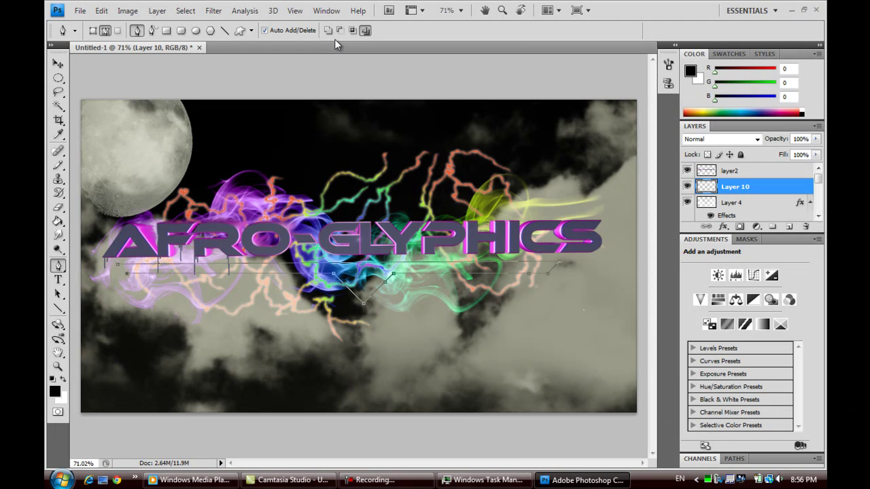
{"action": "key", "text": "i"}
{"action": "key", "text": "Return"}
{"action": "key", "text": "v"}
{"action": "key", "text": "p"}
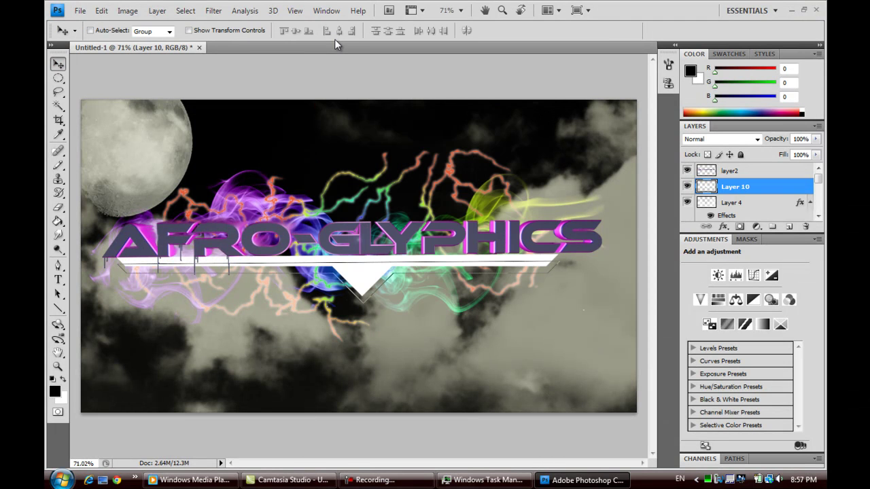
Step: Delete the banner's outline path and reposition the white banner shape beneath the lettering
{"action": "right_click", "coordinate": [389, 280]}
{"action": "left_click", "coordinate": [446, 317]}
{"action": "key", "text": "v"}
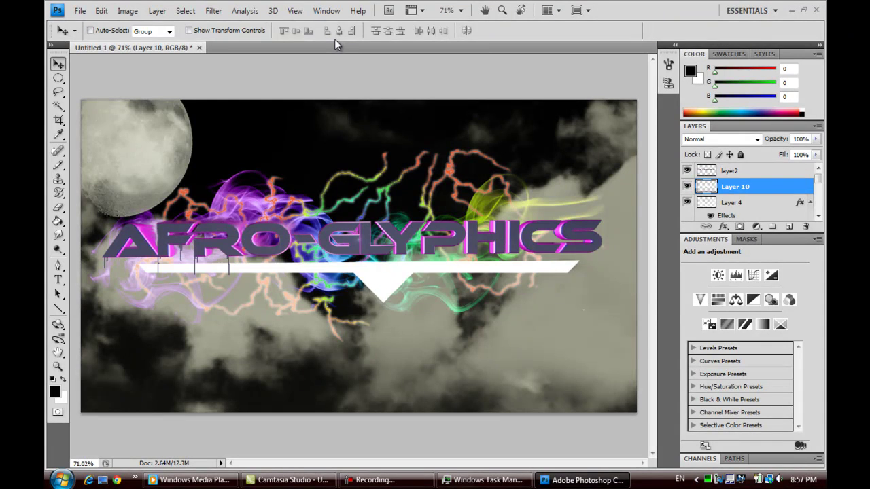
Step: Duplicate Layer 10, move the copy beneath it and scale the copy to 103.5% width and 128.7% height
{"action": "right_click", "coordinate": [568, 120]}
{"action": "key", "text": "ctrl+j"}
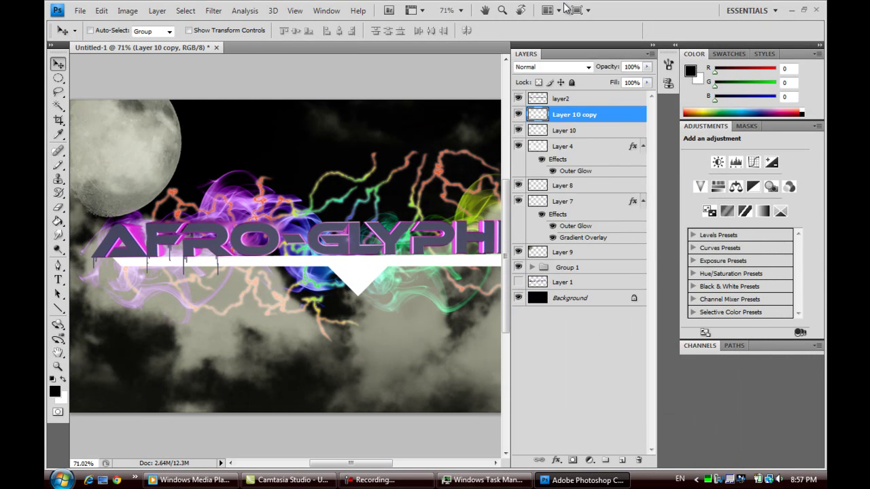
{"action": "key", "text": "ctrl+bracketleft"}
{"action": "key", "text": "ctrl+t"}
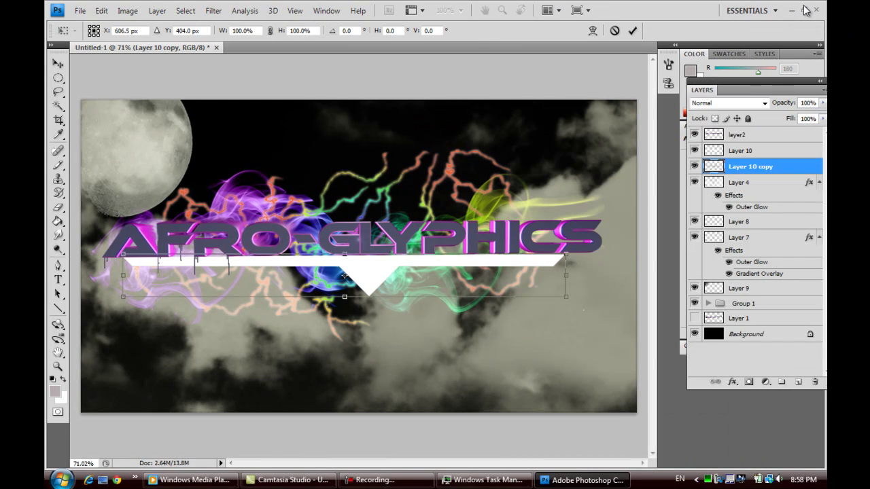
{"action": "key", "text": "Return"}
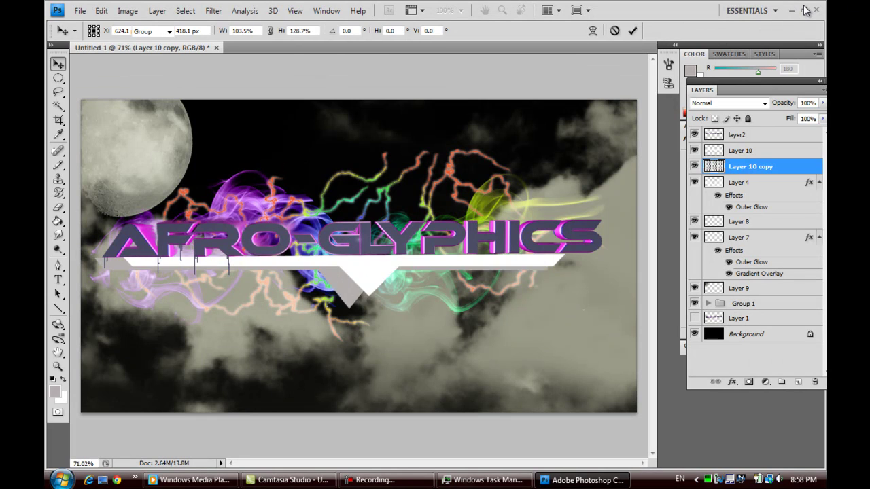
Step: Fill the front banner shape on Layer 10 with black using the Paint Bucket
{"action": "key", "text": "alt+bracketright"}
{"action": "key", "text": "d"}
{"action": "key", "text": "g"}
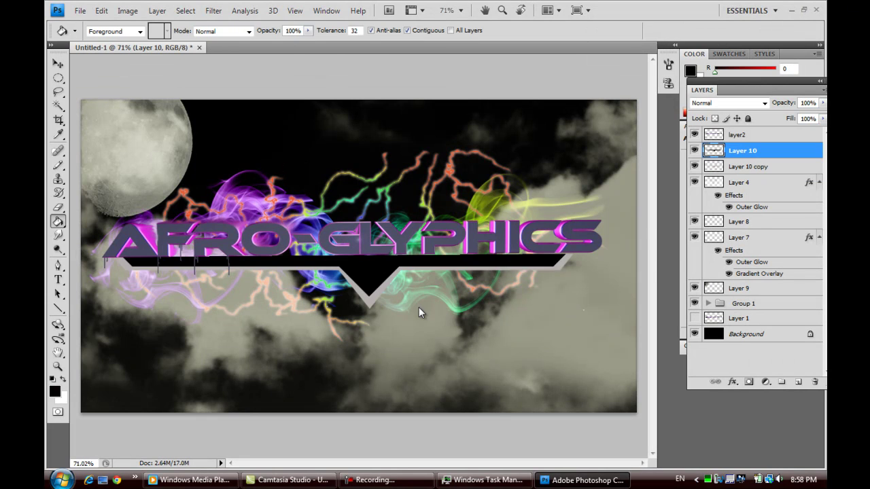
{"action": "left_click", "coordinate": [435, 285]}
Step: Warp drips into the lower edge of the grey banner copy with Liquify at brush size 20, and merge the banner into Layer 4
{"action": "key", "text": "alt+bracketleft"}
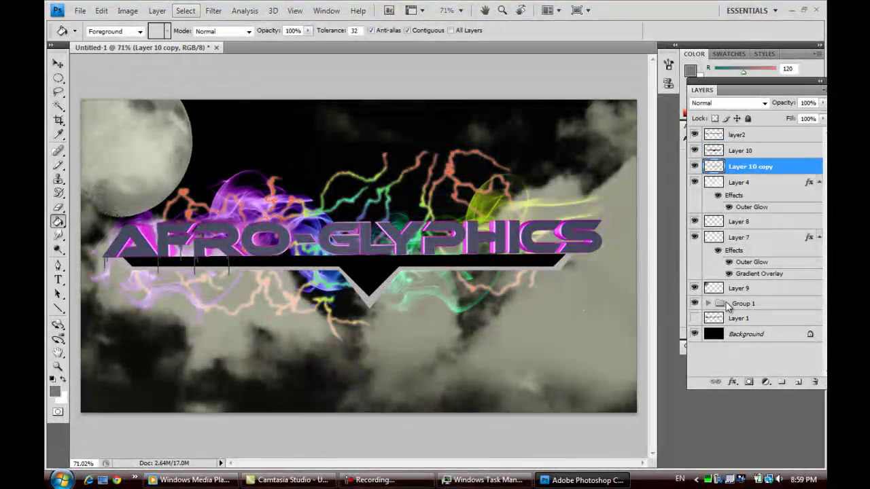
{"action": "key", "text": "shift+ctrl+x"}
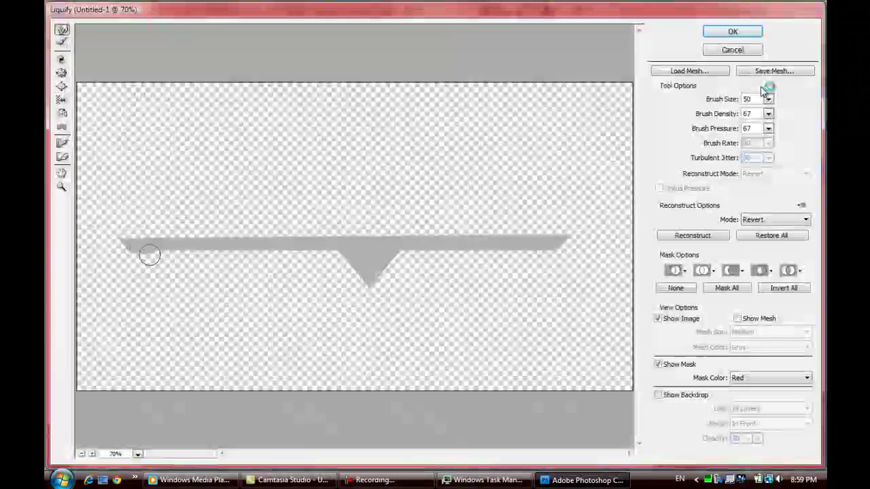
{"action": "left_click_drag", "start_coordinate": [145, 252], "coordinate": [219, 253]}
{"action": "mouse_move", "coordinate": [325, 252]}
{"action": "left_mouse_down"}
{"action": "mouse_move", "coordinate": [518, 251]}
{"action": "mouse_move", "coordinate": [527, 273]}
{"action": "left_mouse_up"}
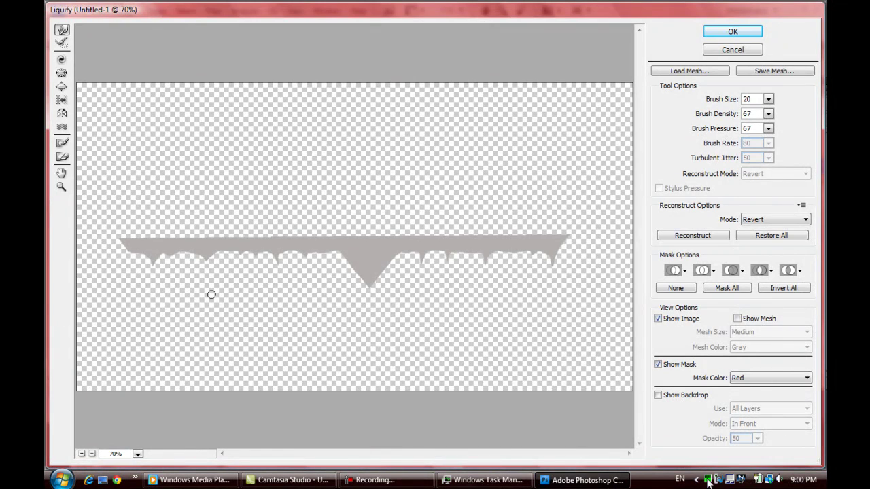
{"action": "key", "text": "Return"}
{"action": "key", "text": "ctrl+e"}
{"action": "key", "text": "ctrl+e"}
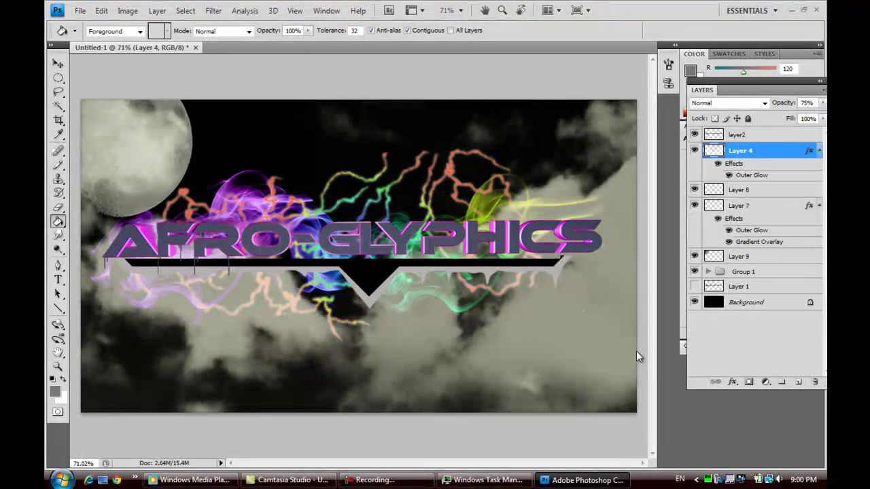
Step: Draw thin magenta paint drips beneath the R and O of AFRO on layer2 with the 2 px Pencil
{"action": "key", "text": "z"}
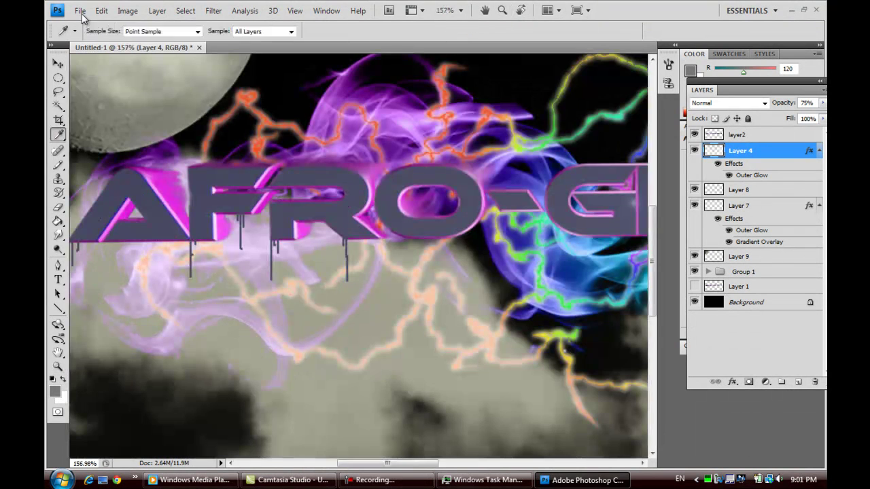
{"action": "key", "text": "b"}
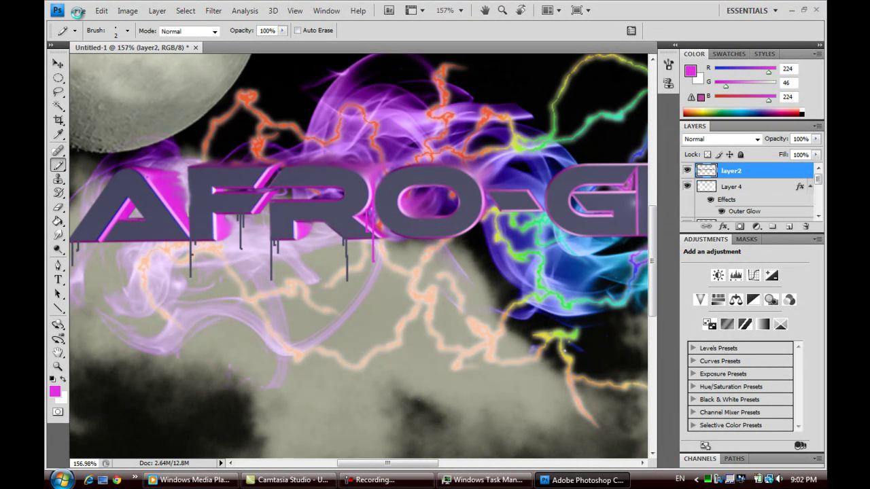
{"action": "scroll", "coordinate": [126, 191], "scroll_direction": "right", "scroll_amount": 5}
Step: Sample the letters' dark grey-blue (79, 79, 103) and draw thin drips beneath the G
{"action": "left_click", "coordinate": [119, 233], "text": "alt"}
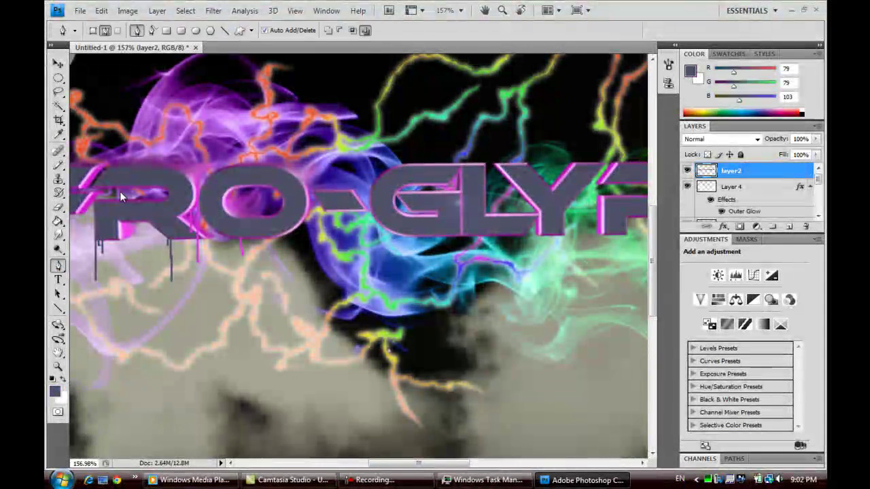
{"action": "right_click", "coordinate": [119, 232]}
{"action": "left_click", "coordinate": [383, 208]}
{"action": "key", "text": "shift+b"}
{"action": "right_click", "coordinate": [485, 170]}
{"action": "key", "text": "Escape"}
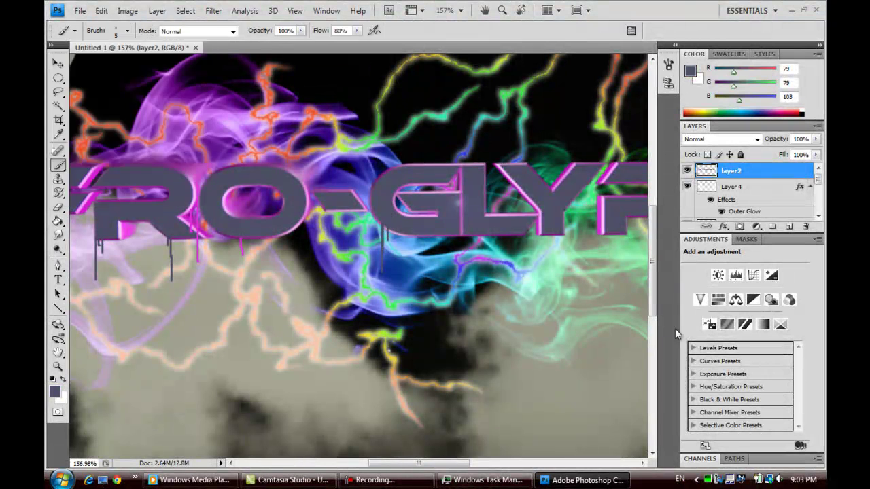
Step: Add thin dark drips beneath the L with the 2 px Brush at 100% flow and the 2 px Pencil
{"action": "scroll", "coordinate": [648, 344], "scroll_direction": "right", "scroll_amount": 4}
{"action": "key", "text": "shift+0"}
{"action": "key", "text": "Return"}
{"action": "key", "text": "Return"}
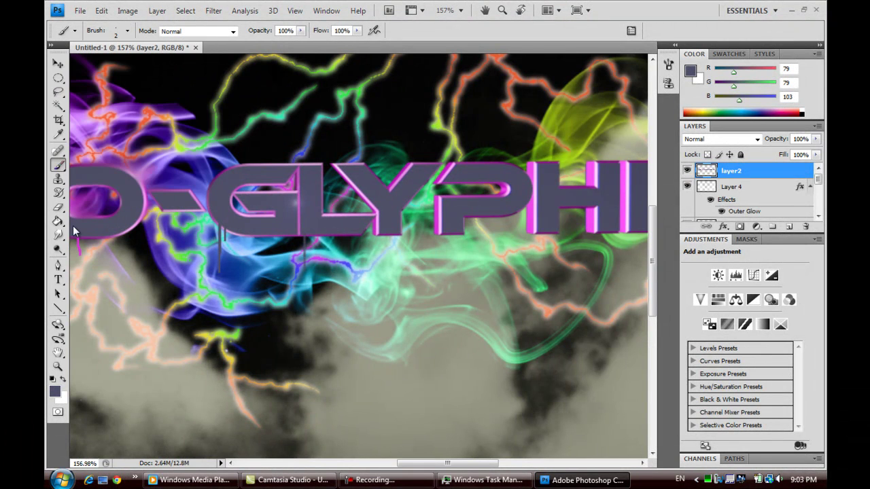
{"action": "key", "text": "shift+b"}
{"action": "key", "text": "Return"}
{"action": "key", "text": "Return"}
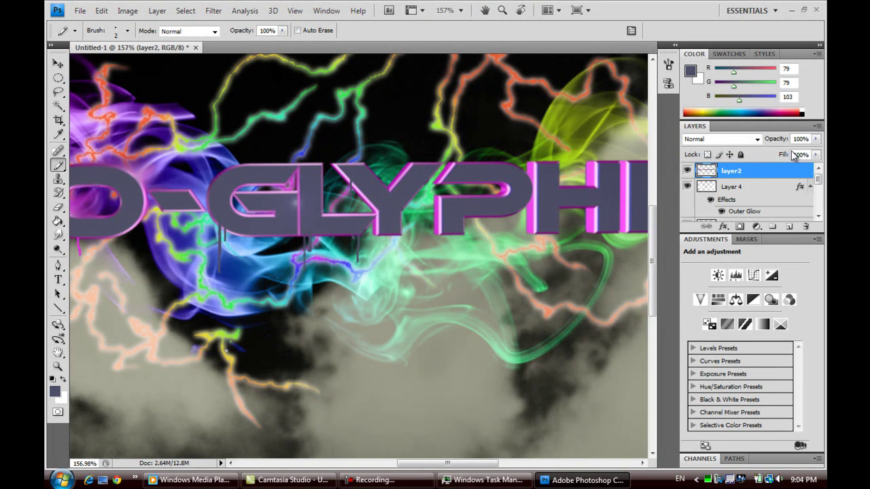
Step: Sample the bright magenta (236, 66, 232) and draw thin drips beneath the P, H and C
{"action": "key", "text": "ctrl+shift+Page_Down"}
{"action": "key", "text": "i"}
{"action": "key", "text": "b"}
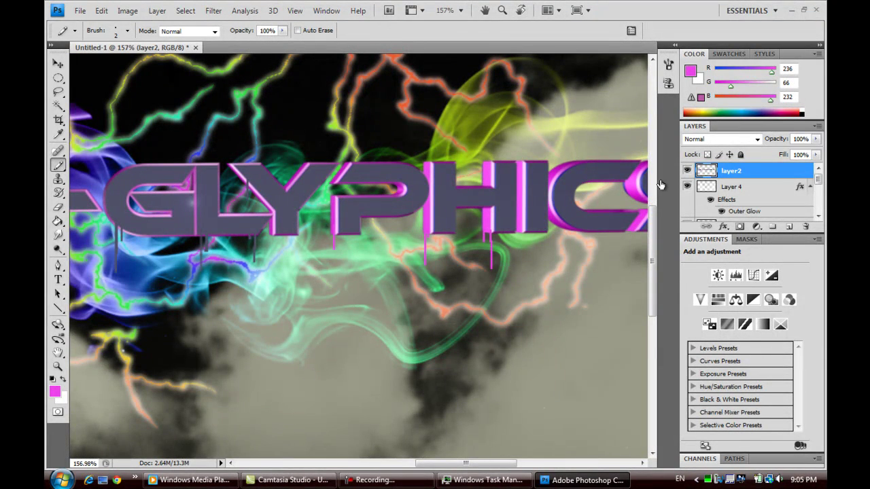
{"action": "key", "text": "ctrl+shift+Page_Down"}
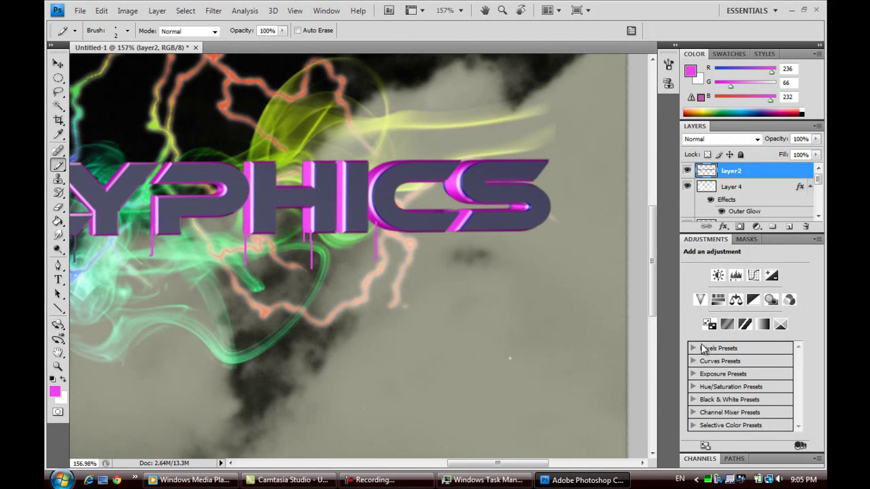
Step: Sample the letters' dark grey-blue (71, 71, 97) and draw thin paint drips beneath the final C and S on layer2
{"action": "left_click", "coordinate": [708, 440], "text": "alt"}
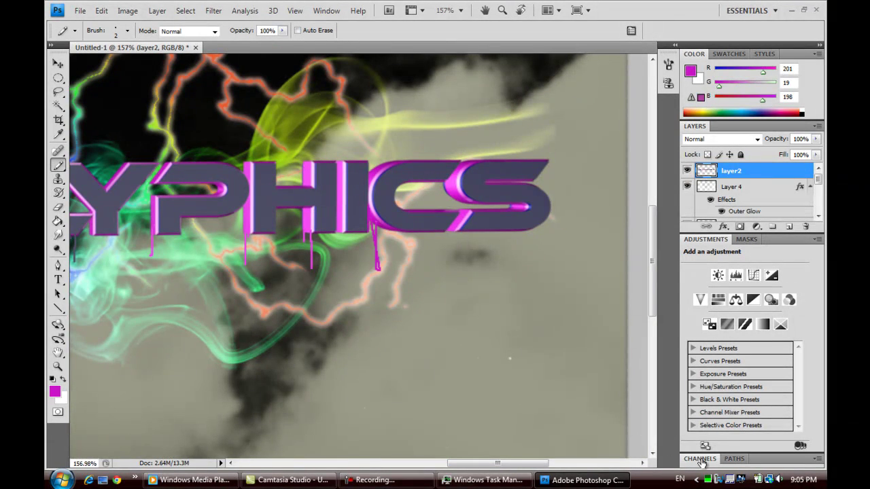
{"action": "left_click", "coordinate": [207, 202], "text": "alt"}
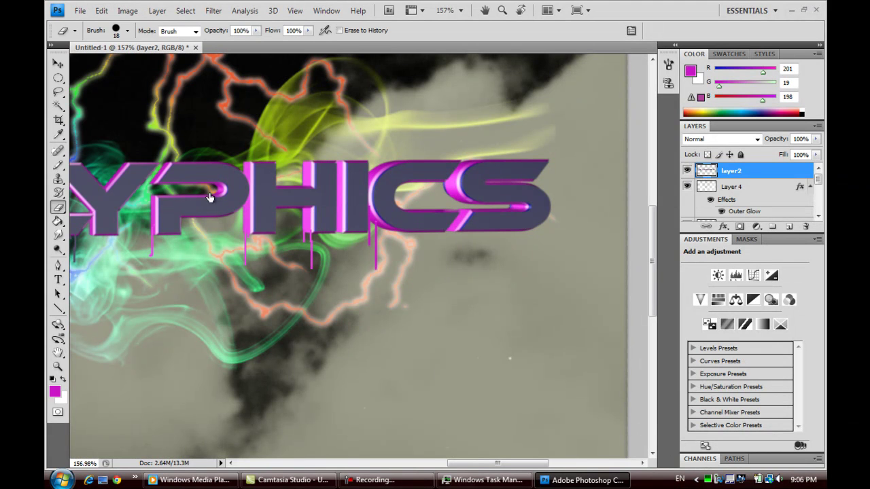
{"action": "left_click_drag", "start_coordinate": [476, 232], "coordinate": [476, 277]}
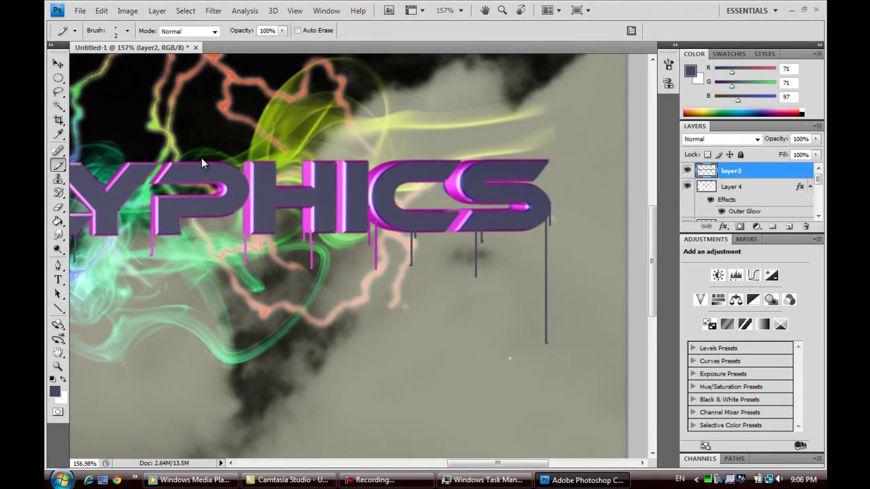
{"action": "scroll", "coordinate": [730, 138], "scroll_direction": "left", "scroll_amount": 3}
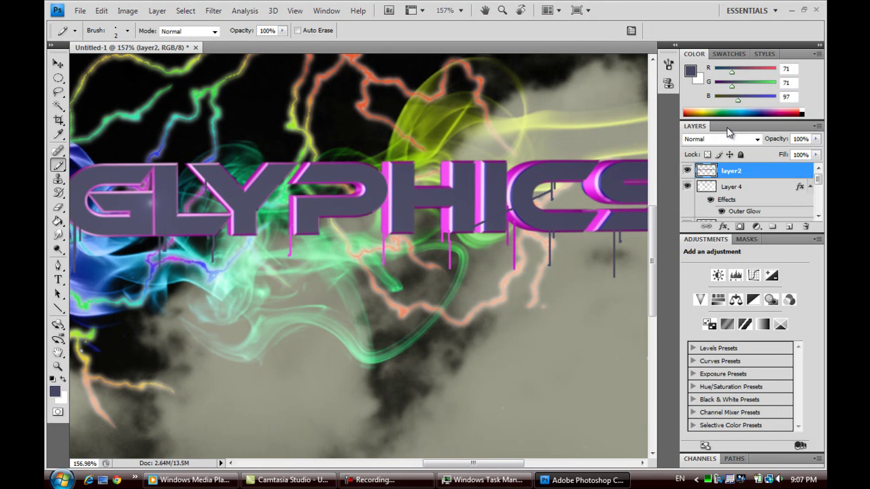
Step: Save the finished artwork as a Photoshop document named afrothingydone.psd
{"action": "key", "text": "z"}
{"action": "left_click", "coordinate": [332, 30]}
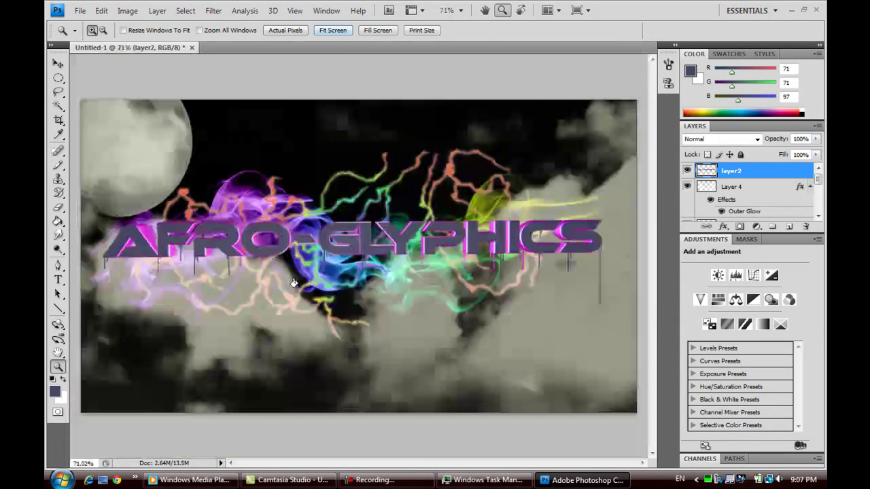
{"action": "key", "text": "ctrl+shift+s"}
{"action": "type", "text": "afrothingydone"}
{"action": "key", "text": "Return"}
{"action": "key", "text": "Return"}
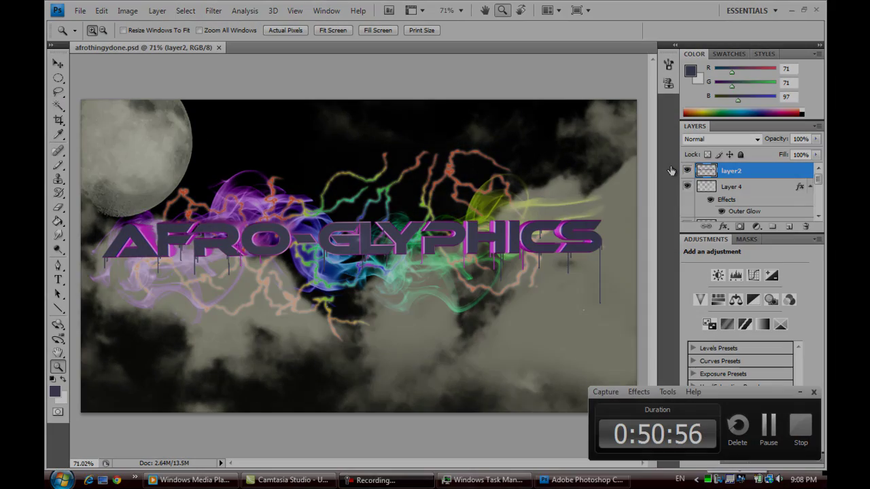